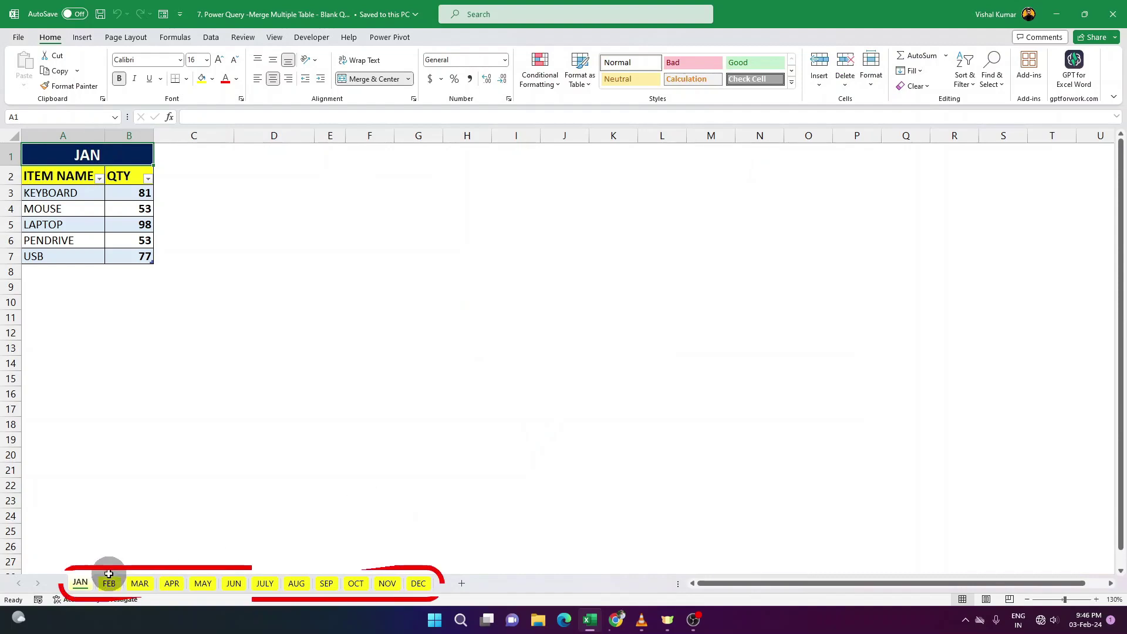
# Look through the monthly sheets from FEB to DEC.
pyautogui.click(139, 583)
pyautogui.click(172, 582)
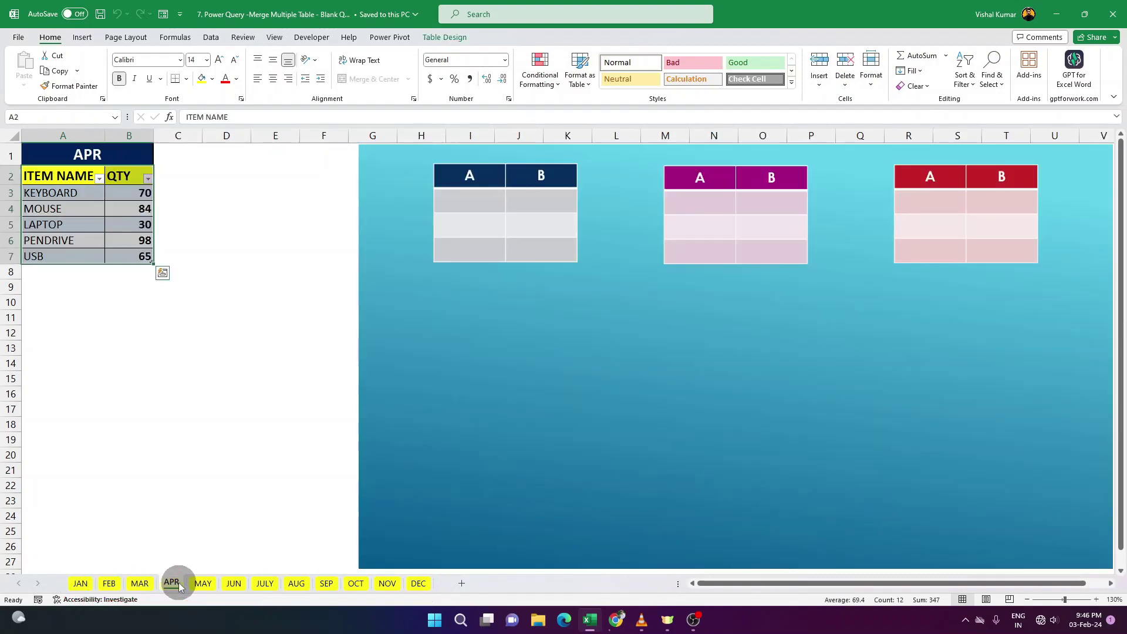
pyautogui.click(203, 583)
pyautogui.click(233, 583)
pyautogui.click(263, 584)
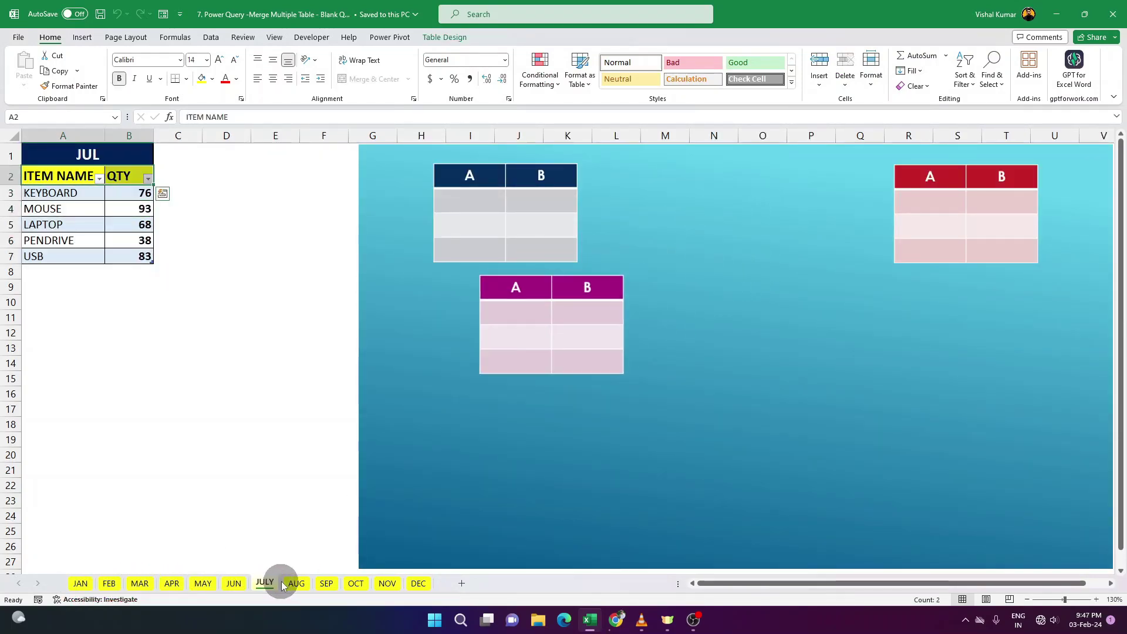
pyautogui.click(296, 584)
pyautogui.click(326, 584)
pyautogui.click(365, 584)
pyautogui.click(387, 583)
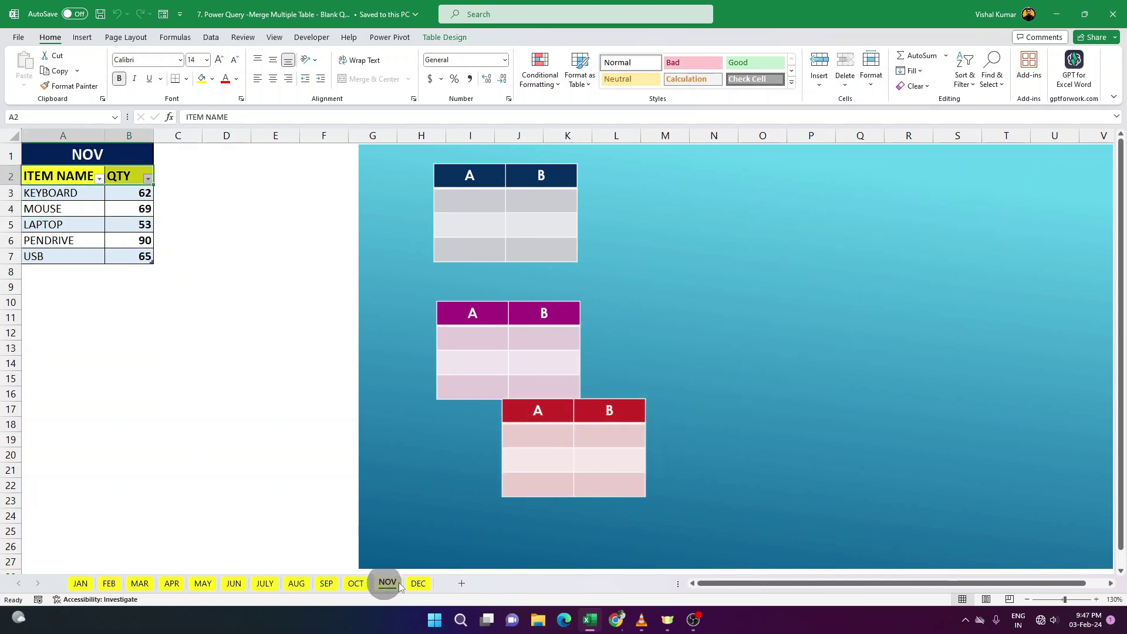
pyautogui.click(417, 583)
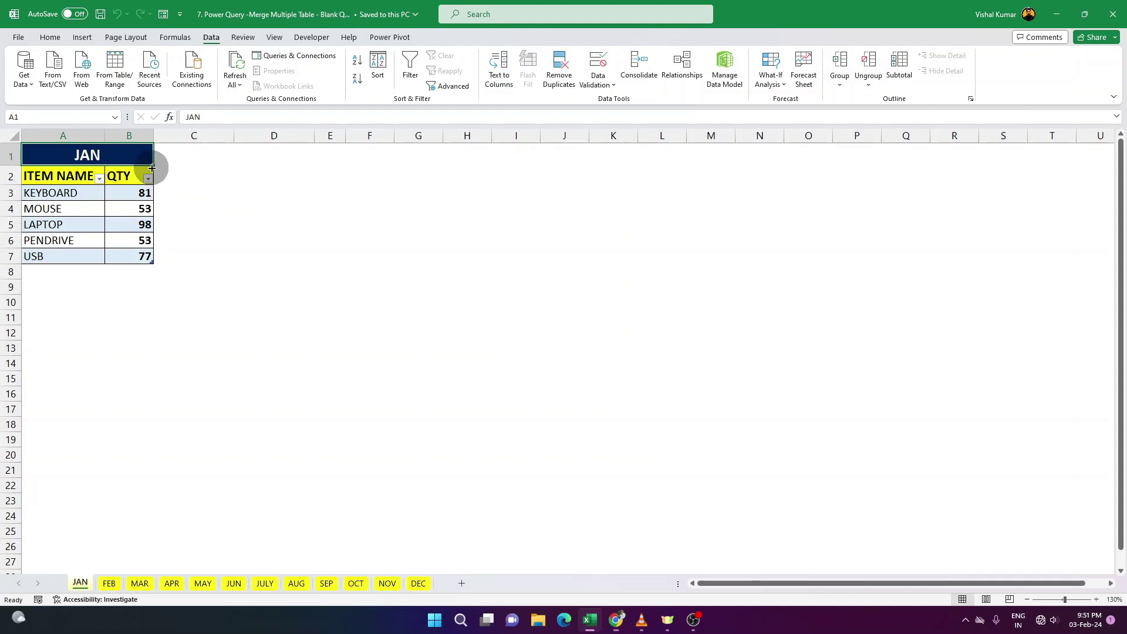
# Browse the Get Data import sources and combine-queries options, then close them.
pyautogui.click(24, 74)
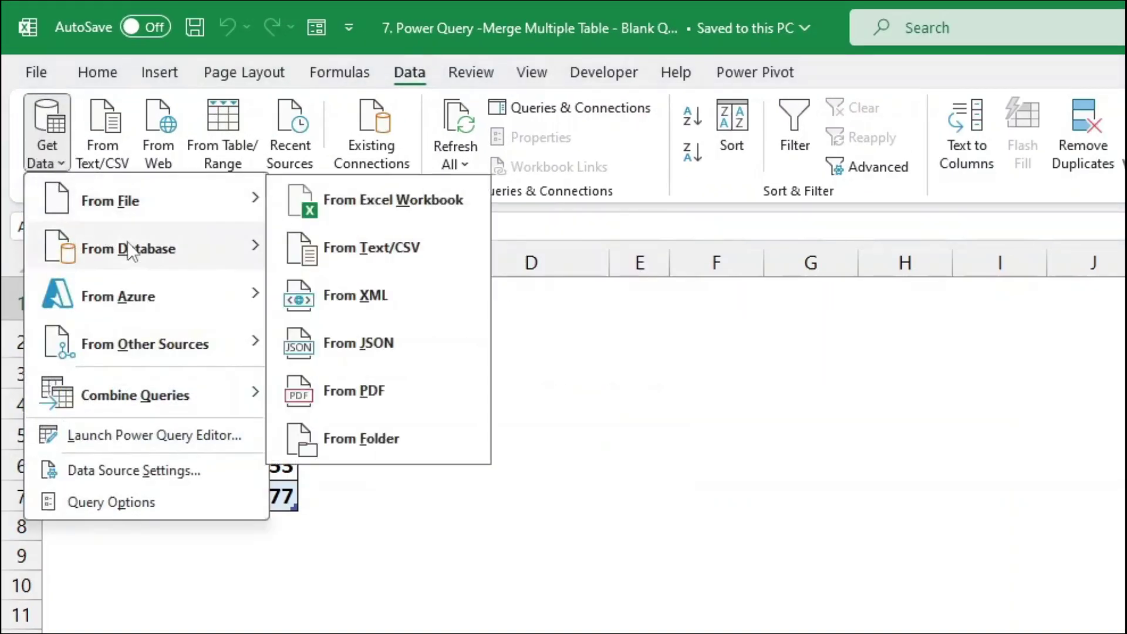
pyautogui.moveTo(135, 395)
pyautogui.click(356, 459)
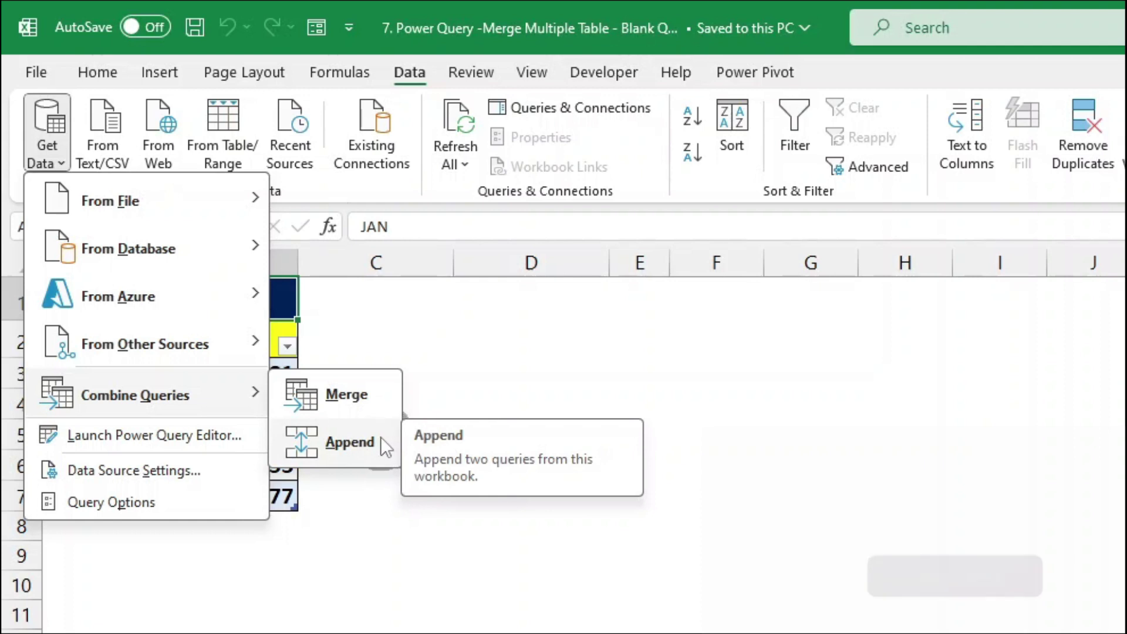
pyautogui.click(375, 437)
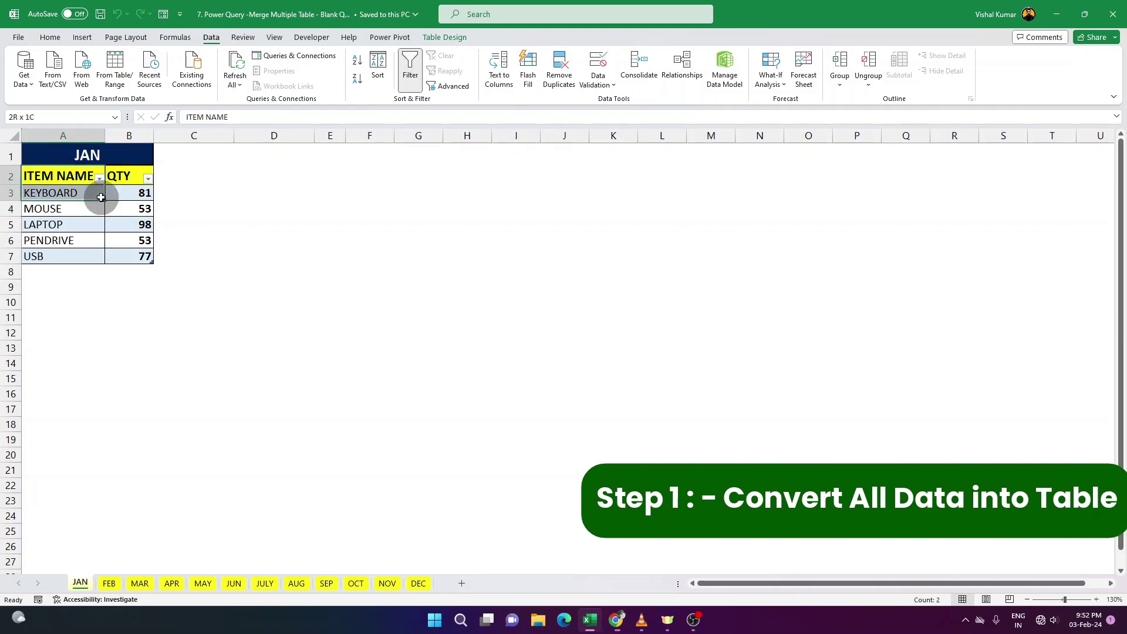
# Select the JAN table's range, first without and then with headers.
pyautogui.moveTo(73, 193); pyautogui.dragTo(144, 252)
pyautogui.click(139, 242)
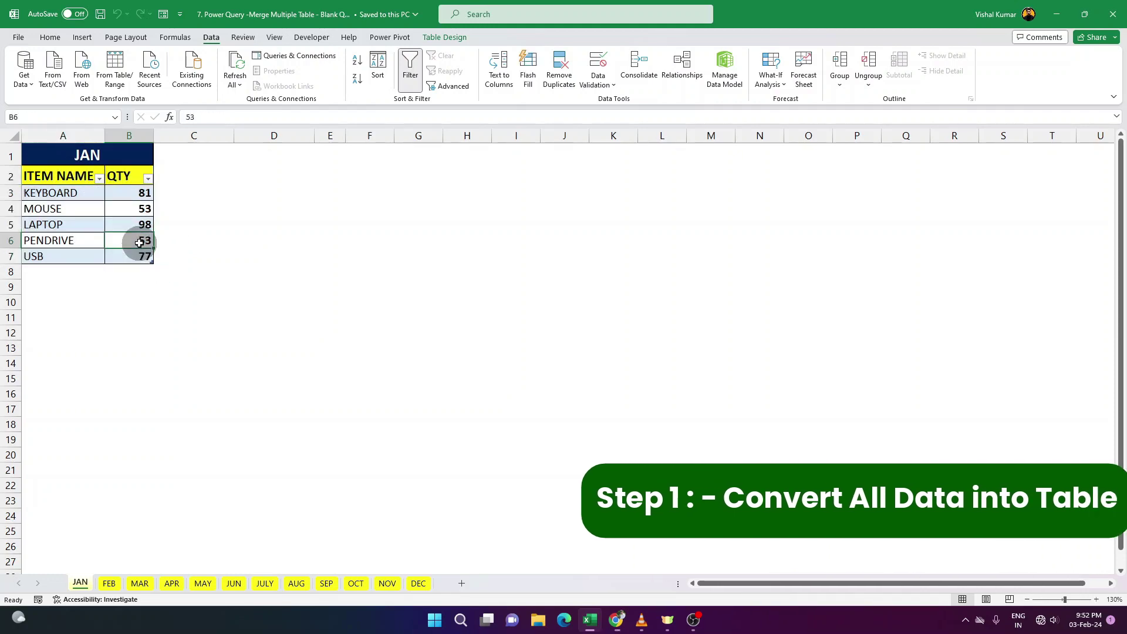
pyautogui.moveTo(80, 176); pyautogui.dragTo(128, 249)
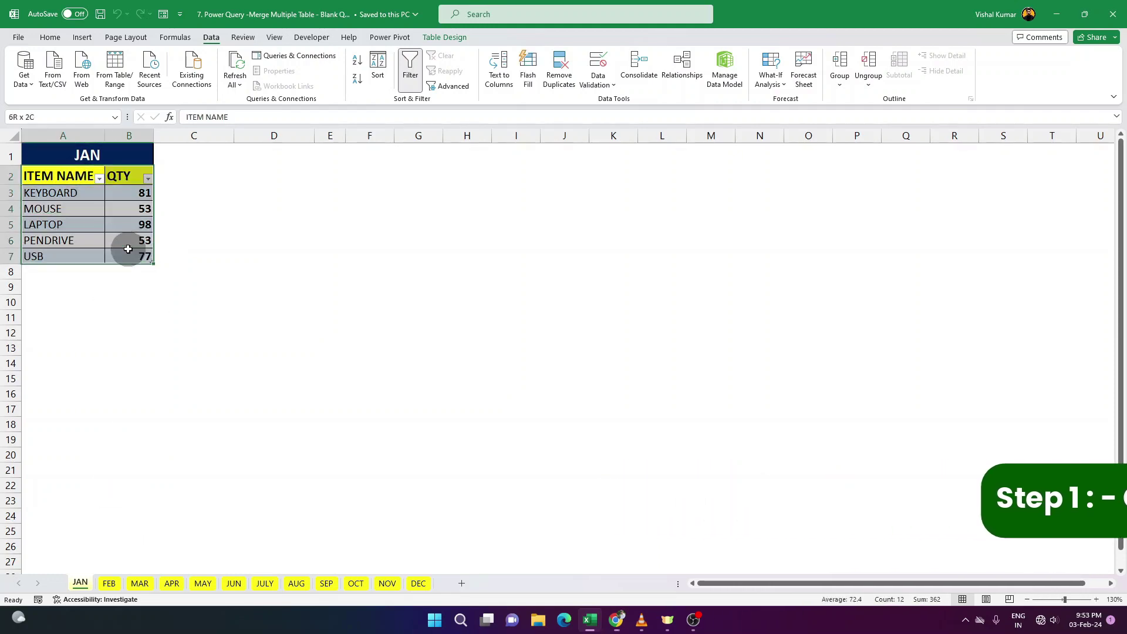
pyautogui.click(115, 587)
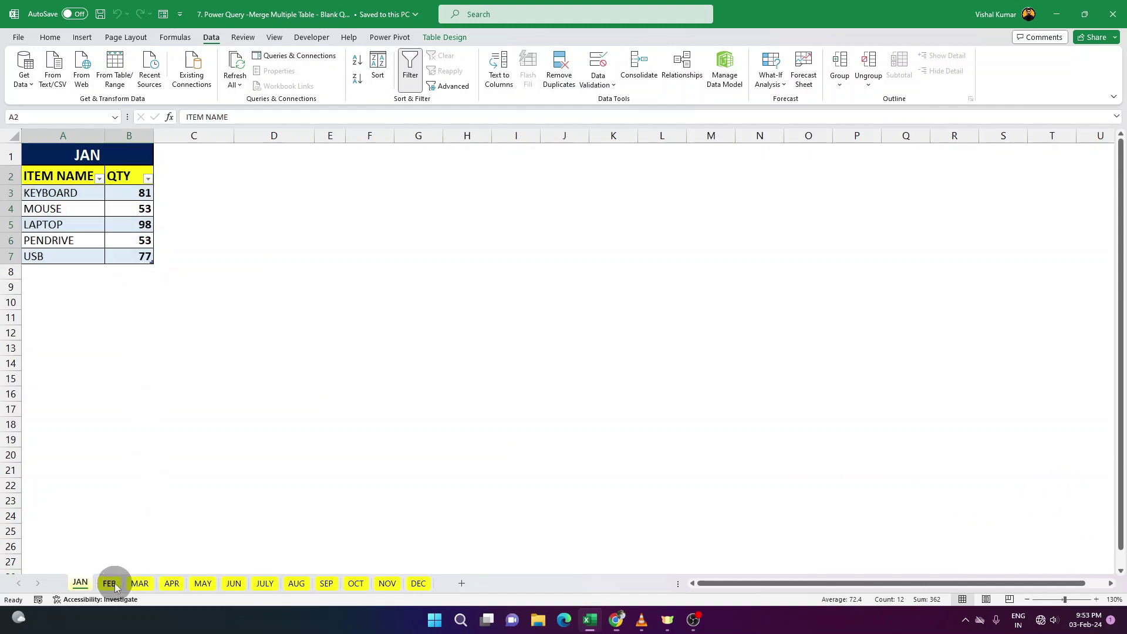
# Step through every monthly sheet to DEC and back to JAN, reselecting A2:B7.
pyautogui.click(111, 584)
pyautogui.click(141, 584)
pyautogui.click(172, 583)
pyautogui.click(202, 584)
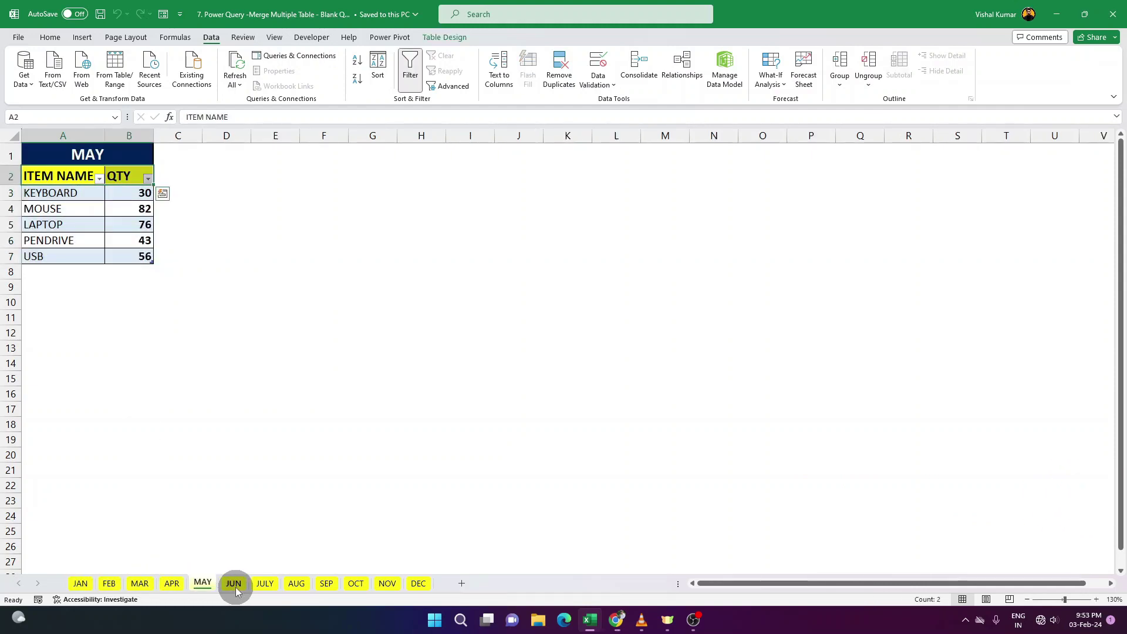
pyautogui.click(234, 584)
pyautogui.click(265, 584)
pyautogui.click(297, 584)
pyautogui.click(326, 584)
pyautogui.click(356, 584)
pyautogui.click(387, 584)
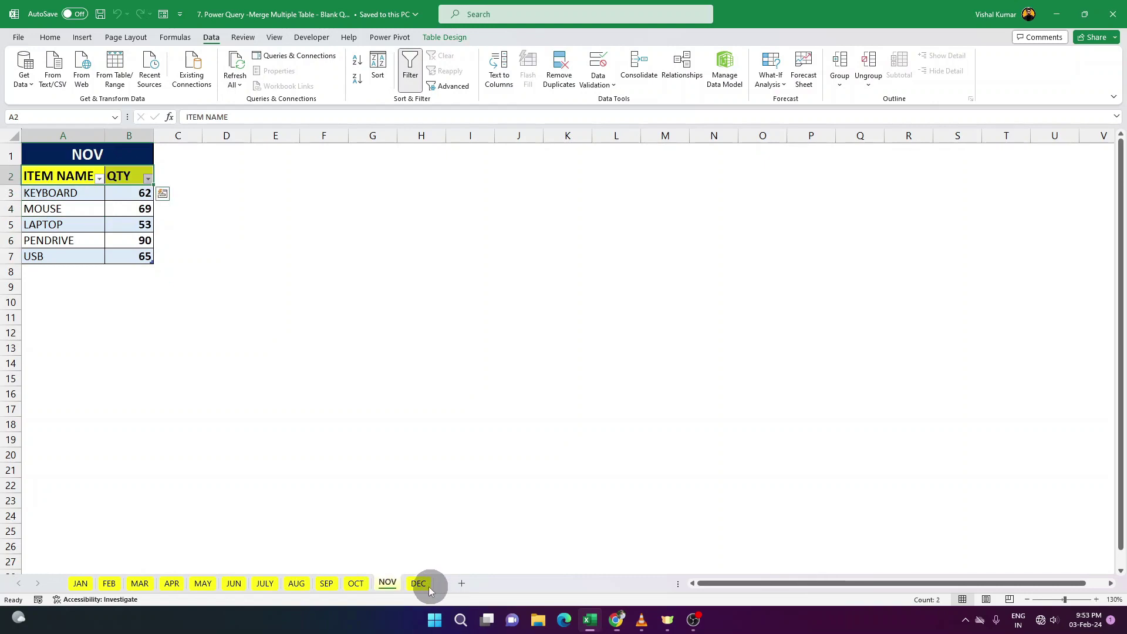
pyautogui.click(418, 583)
pyautogui.click(80, 584)
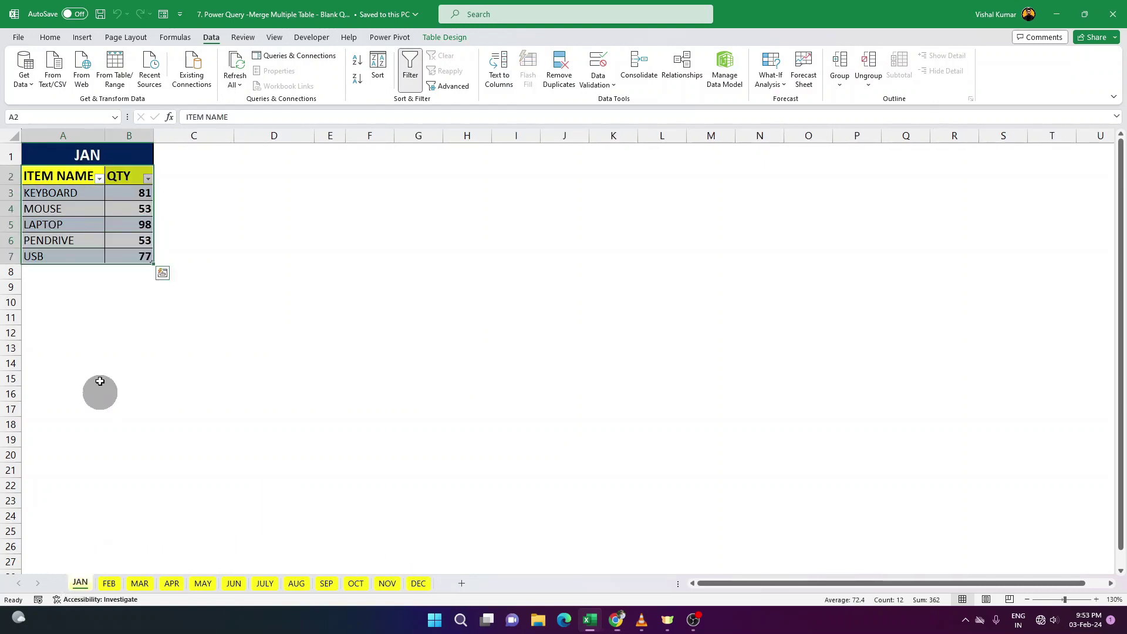
pyautogui.moveTo(59, 176); pyautogui.dragTo(145, 256)
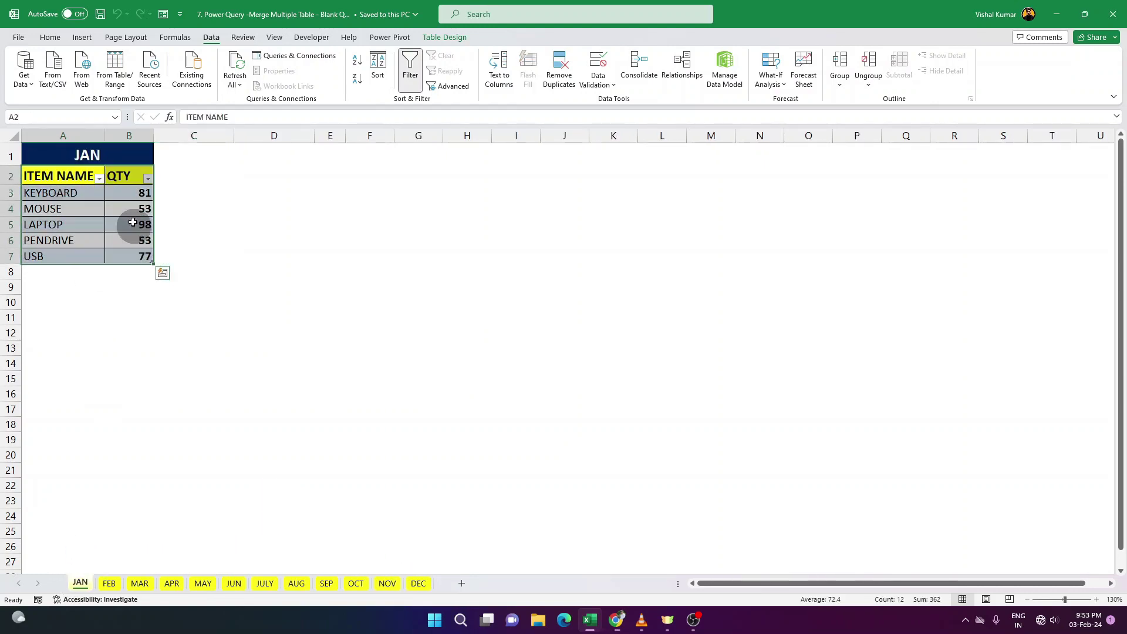
pyautogui.click(126, 199)
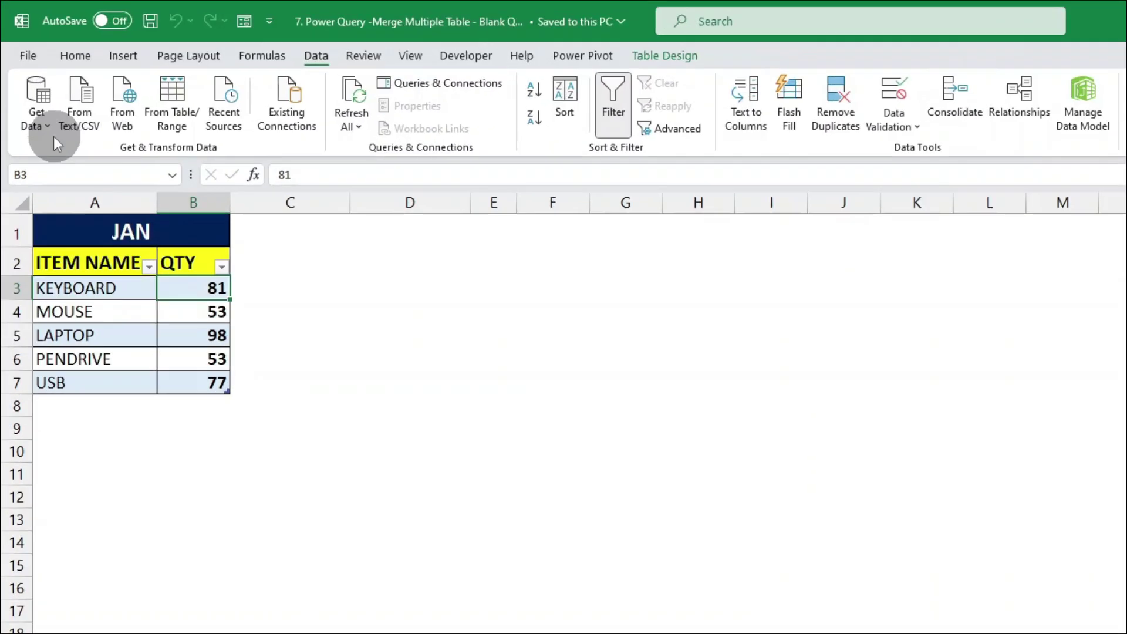
# Create a blank query with the formula =Excel.CurrentWorkbook() to list all month tables.
pyautogui.click(24, 76)
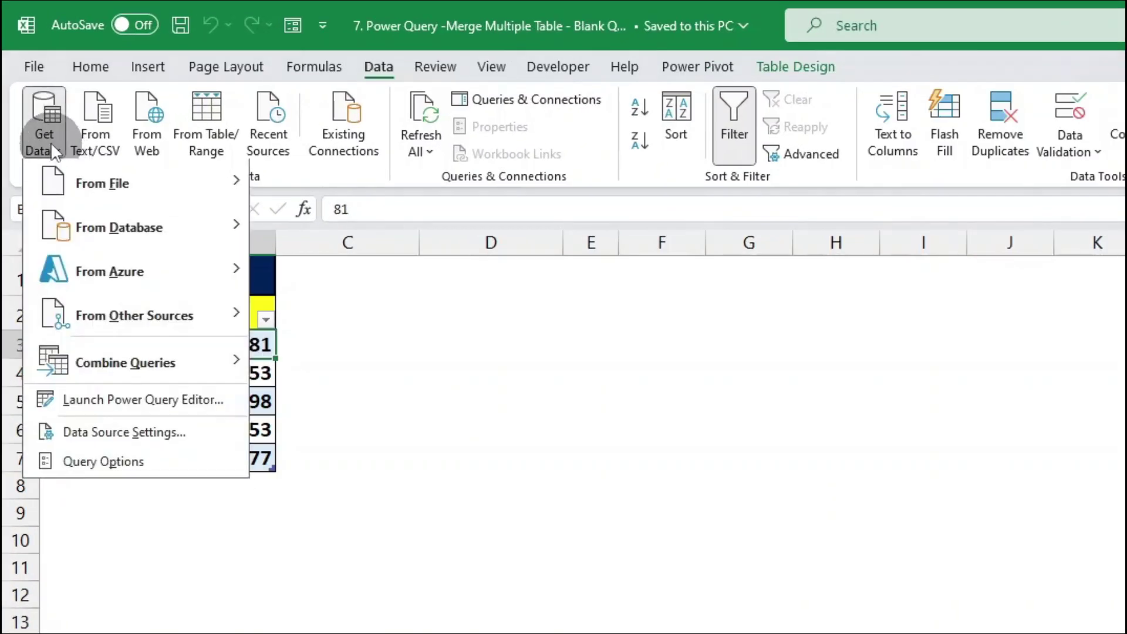
pyautogui.moveTo(134, 317)
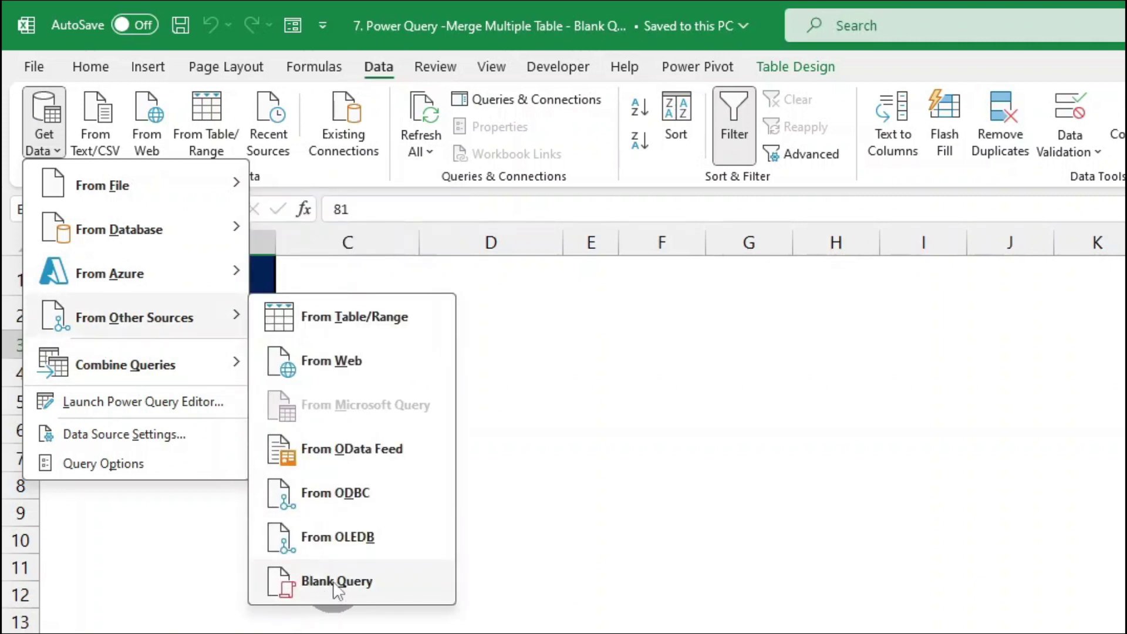
pyautogui.click(329, 581)
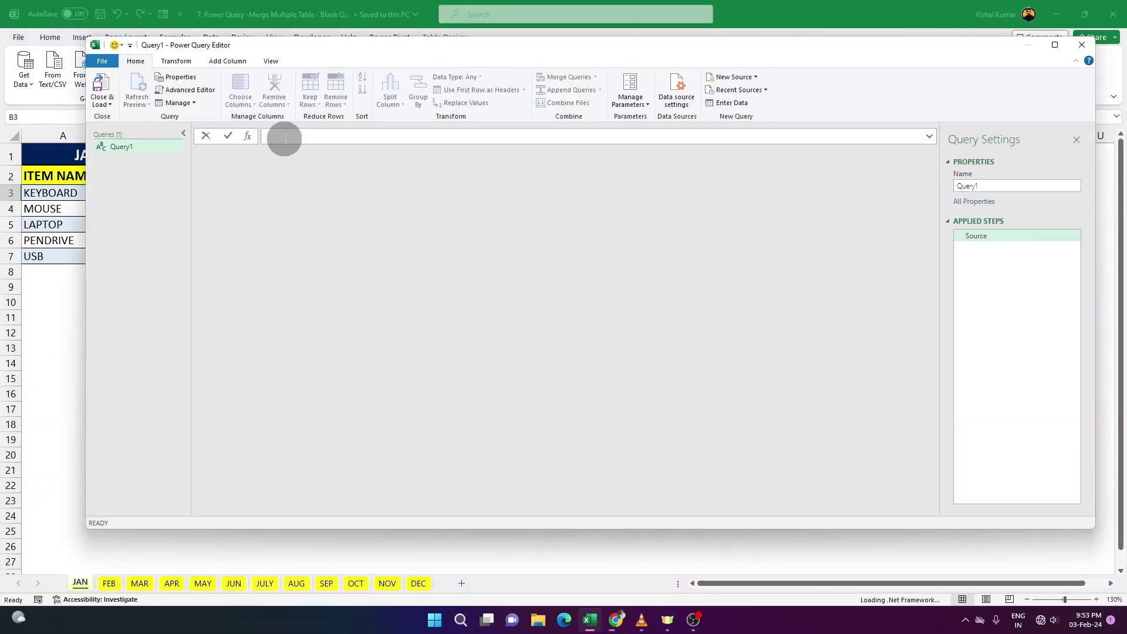
pyautogui.click(285, 139)
pyautogui.write('=e')
pyautogui.write('xc')
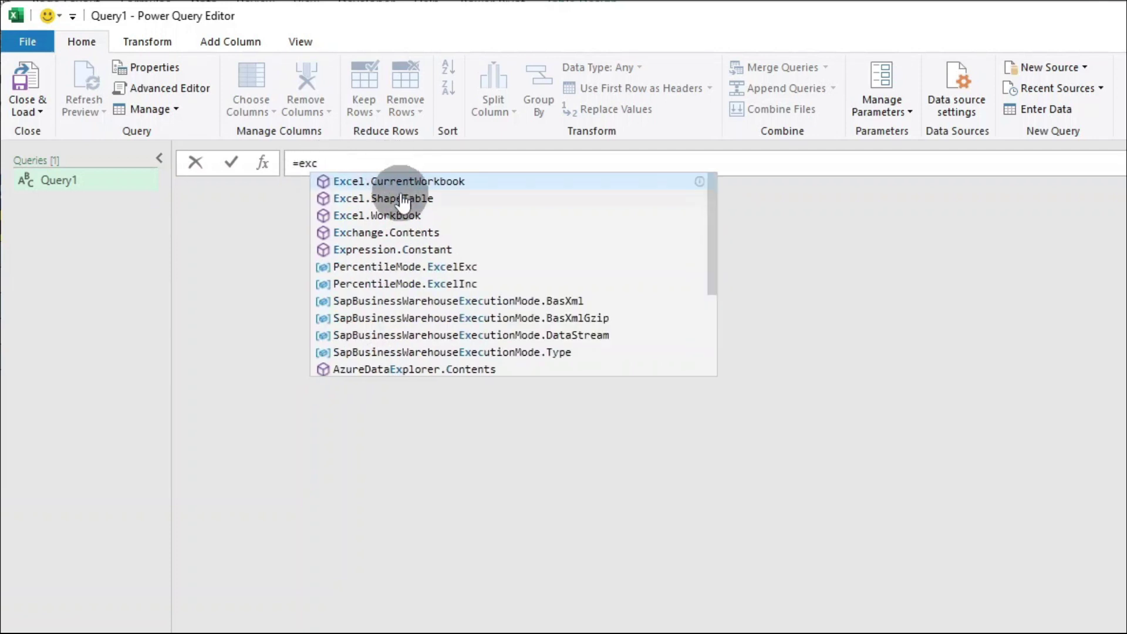
pyautogui.press('Tab')
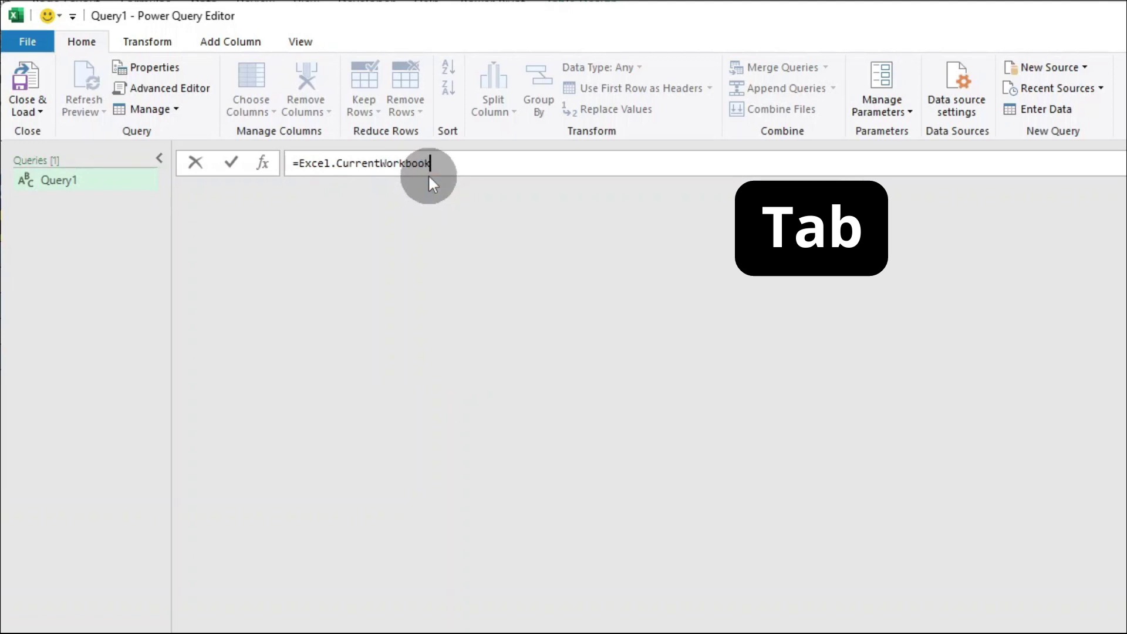
pyautogui.click(382, 163)
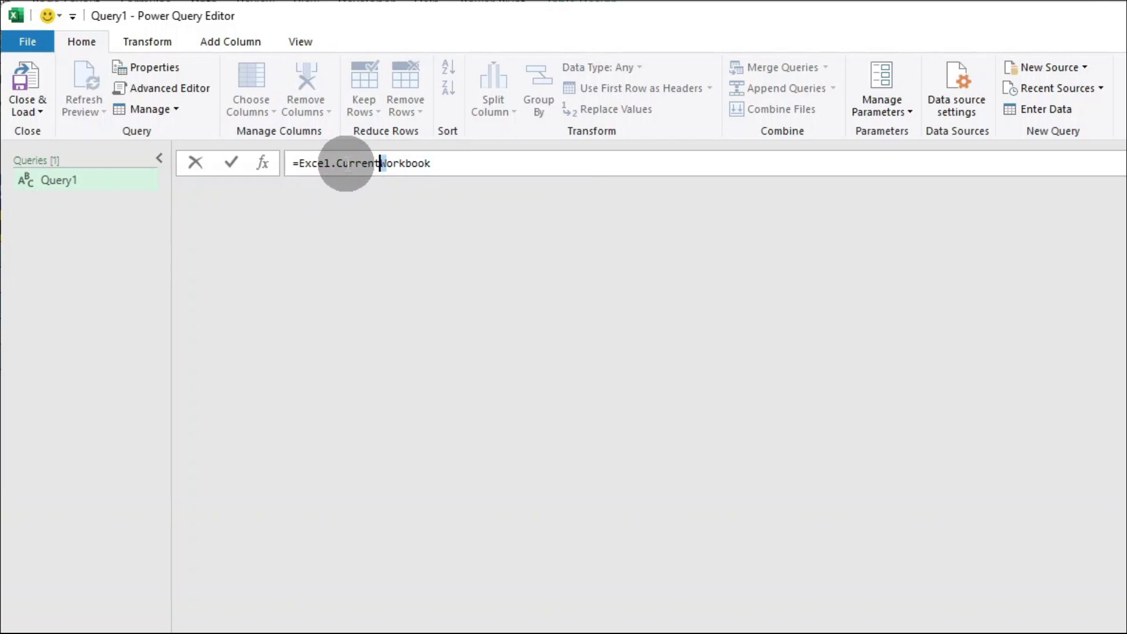
pyautogui.click(301, 163)
pyautogui.keyDown('shift'); pyautogui.click(435, 161); pyautogui.keyUp('shift')
pyautogui.write('(')
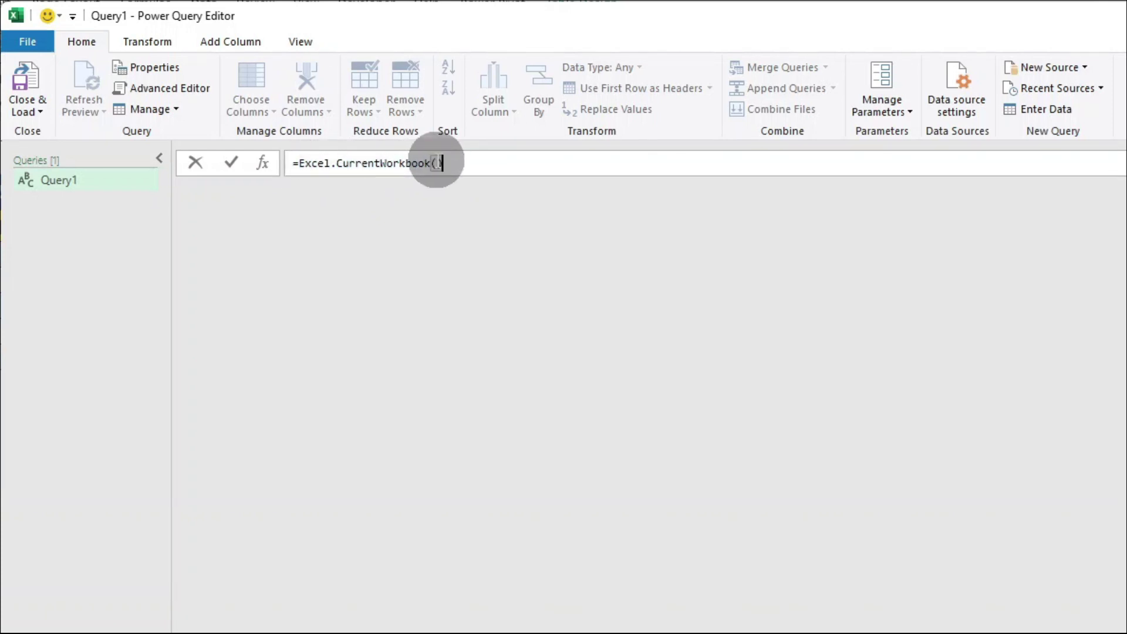
pyautogui.press('Return')
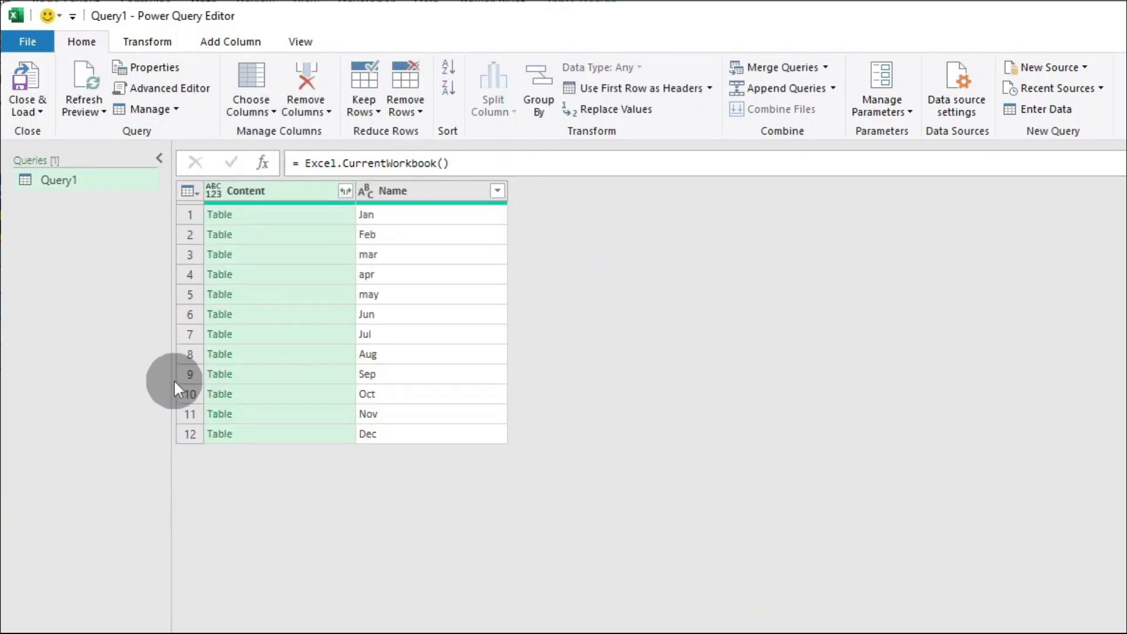
# Expand the Content column into ITEM NAME and QTY without the 'Content' name prefix.
pyautogui.click(334, 210)
pyautogui.click(195, 431)
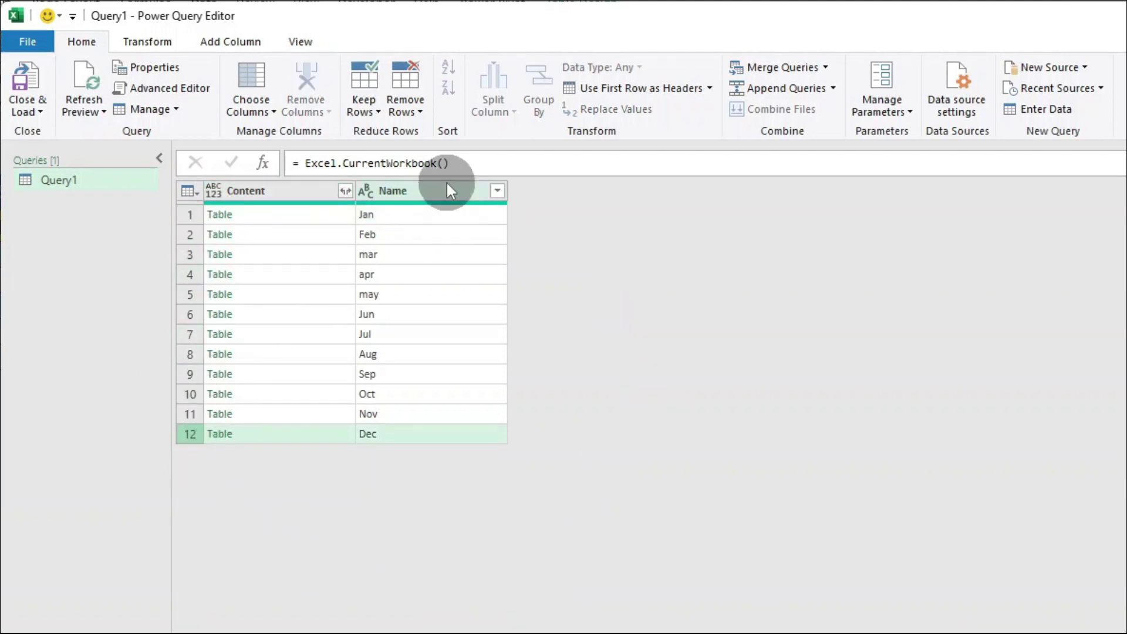
pyautogui.click(420, 212)
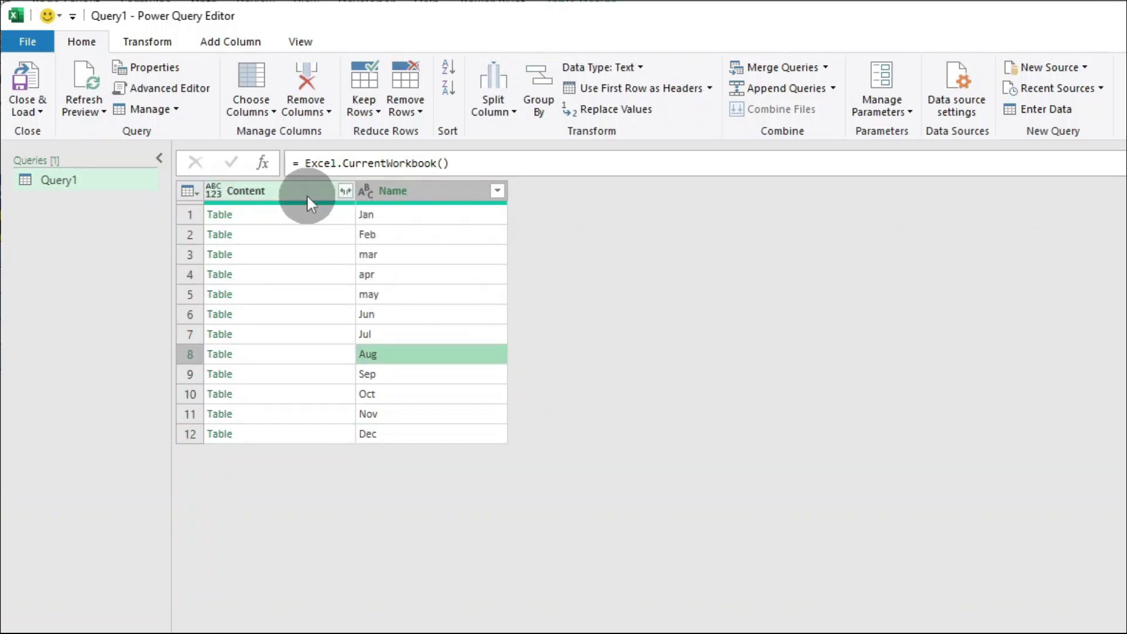
pyautogui.click(344, 190)
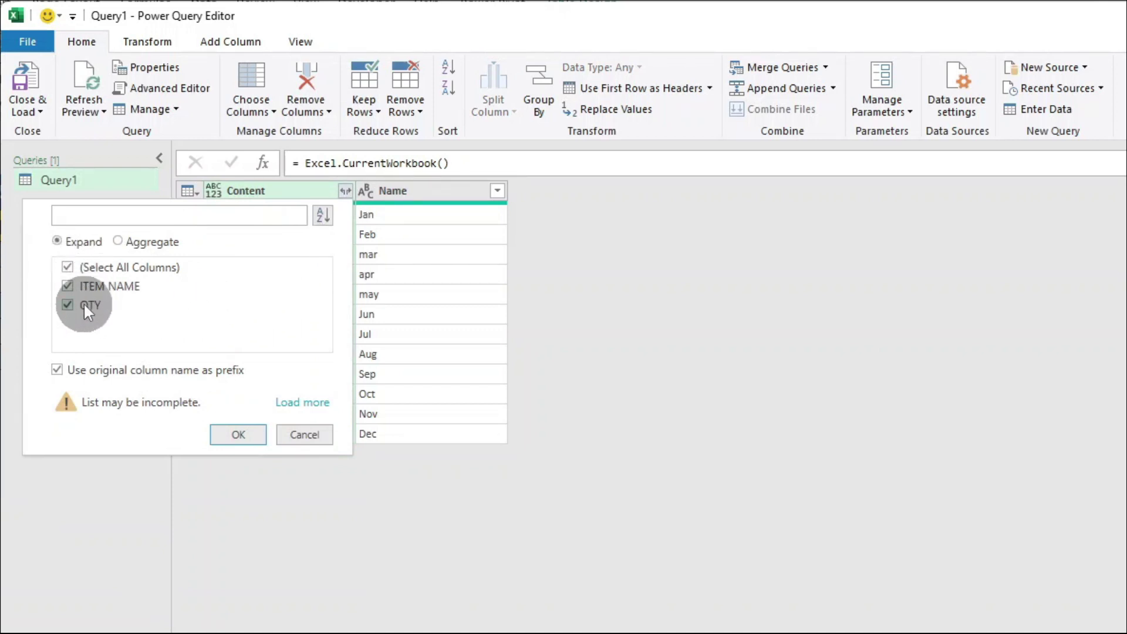
pyautogui.click(62, 369)
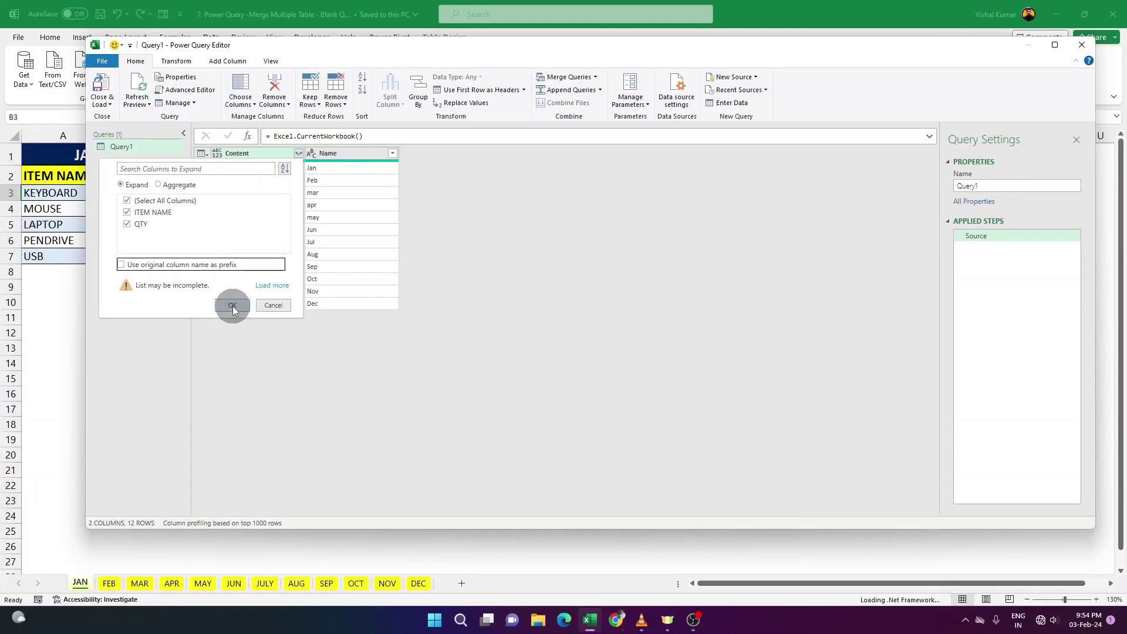
pyautogui.click(232, 305)
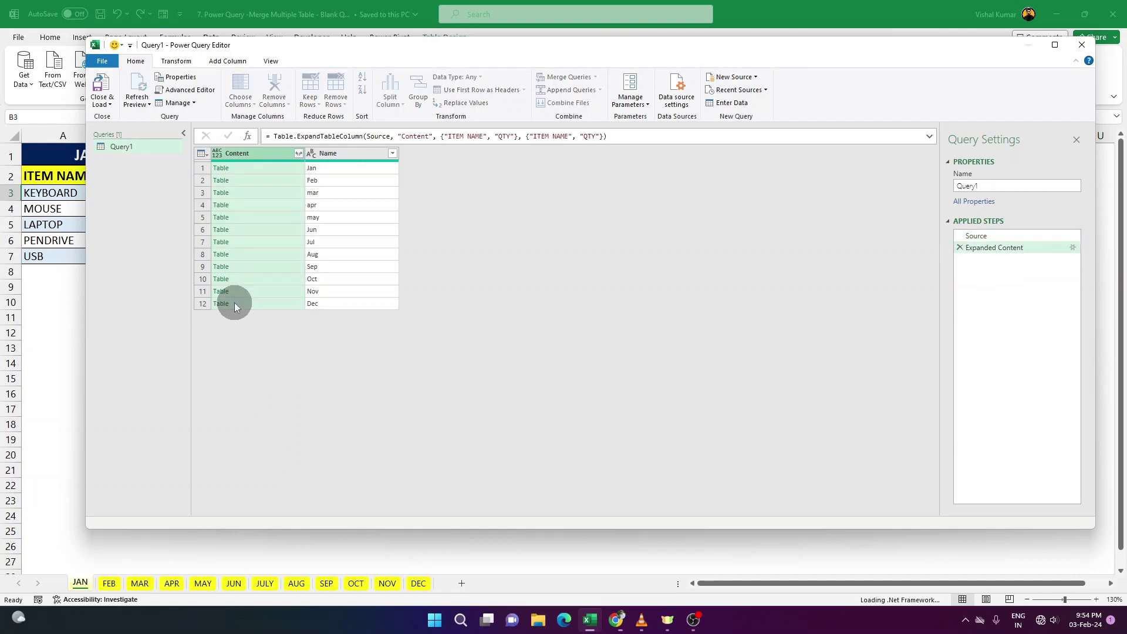
# Remove the Name column of month names from Query1.
pyautogui.scroll(-9, 277, 268)
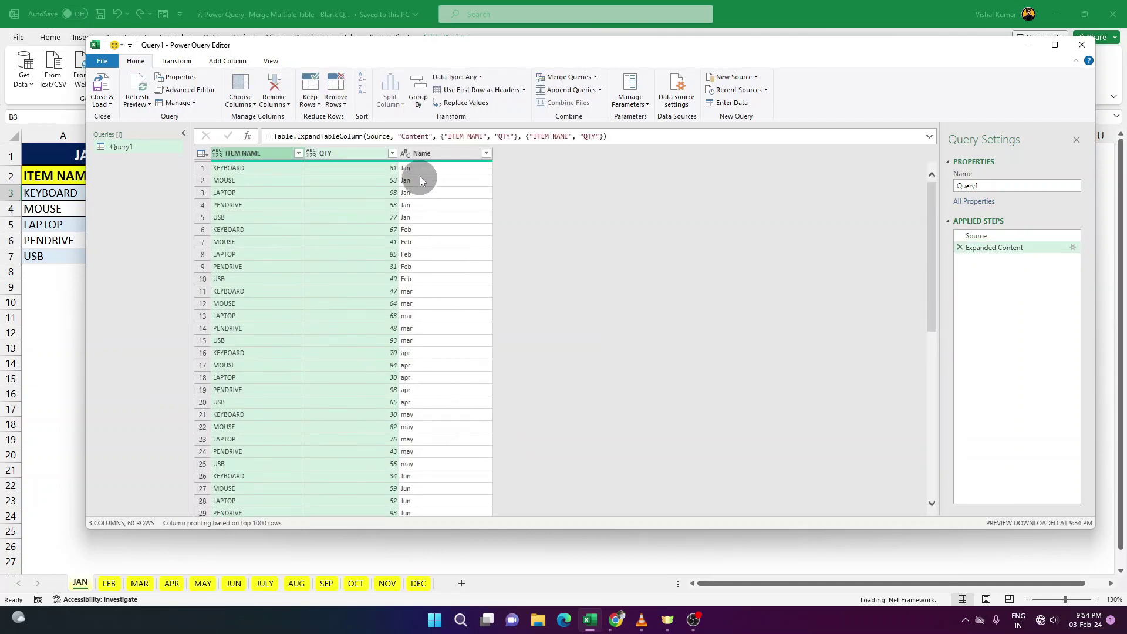
pyautogui.click(423, 155)
pyautogui.rightClick(425, 152)
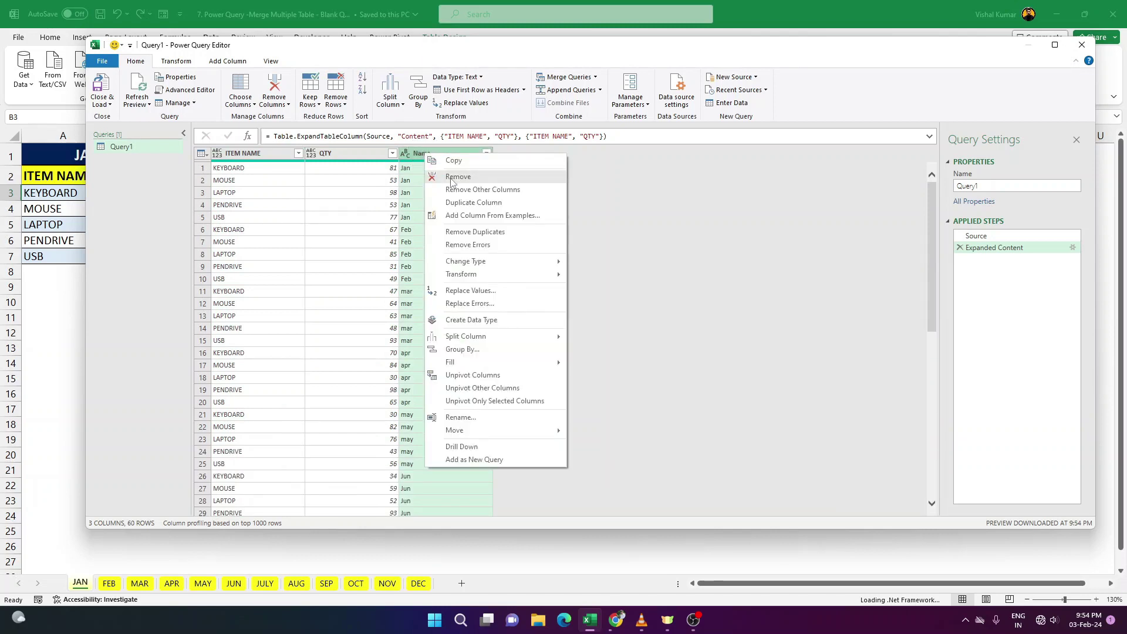
pyautogui.click(450, 177)
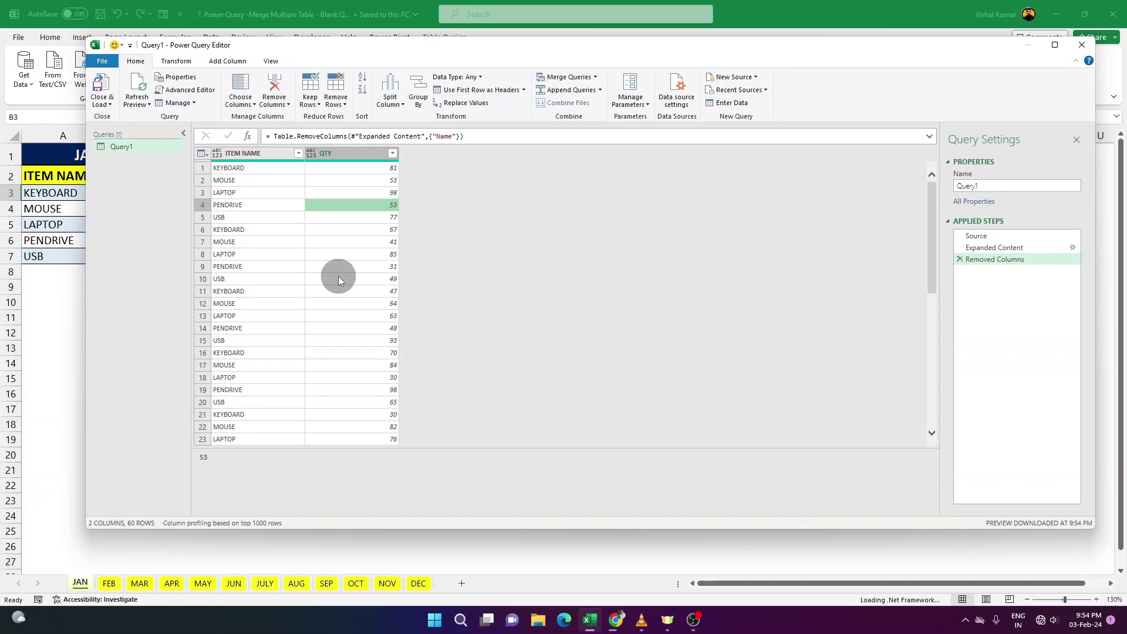
# Close & Load the combined ITEM NAME and QTY rows into a new Query1 sheet.
pyautogui.scroll(-2, 342, 272)
pyautogui.scroll(-5, 342, 272)
pyautogui.scroll(-5, 341, 272)
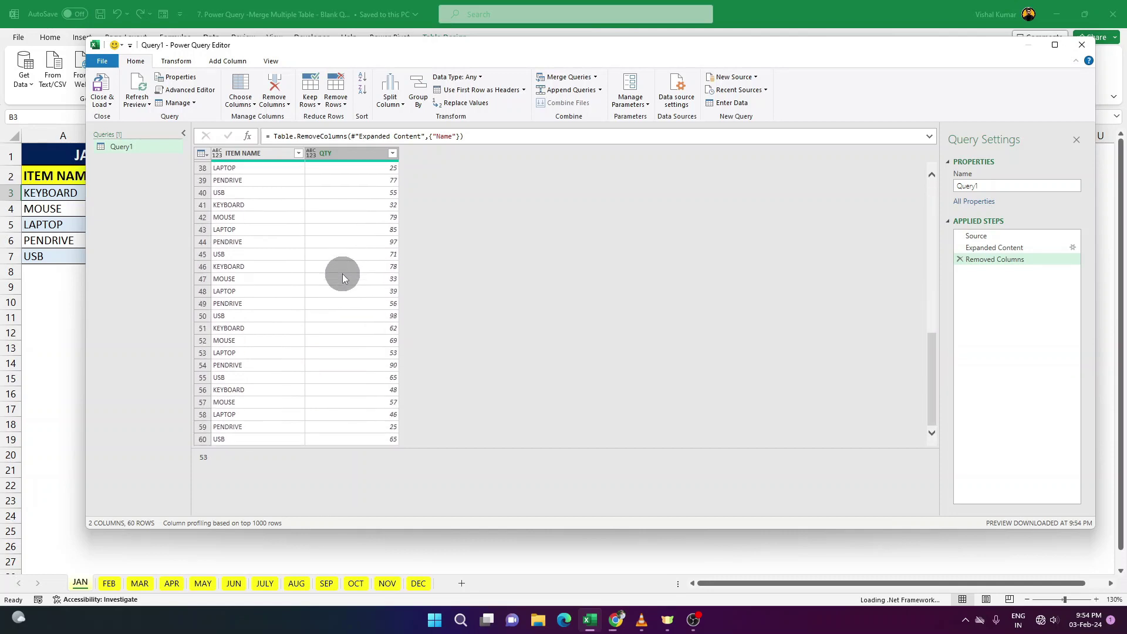
pyautogui.scroll(5, 340, 288)
pyautogui.scroll(7, 333, 270)
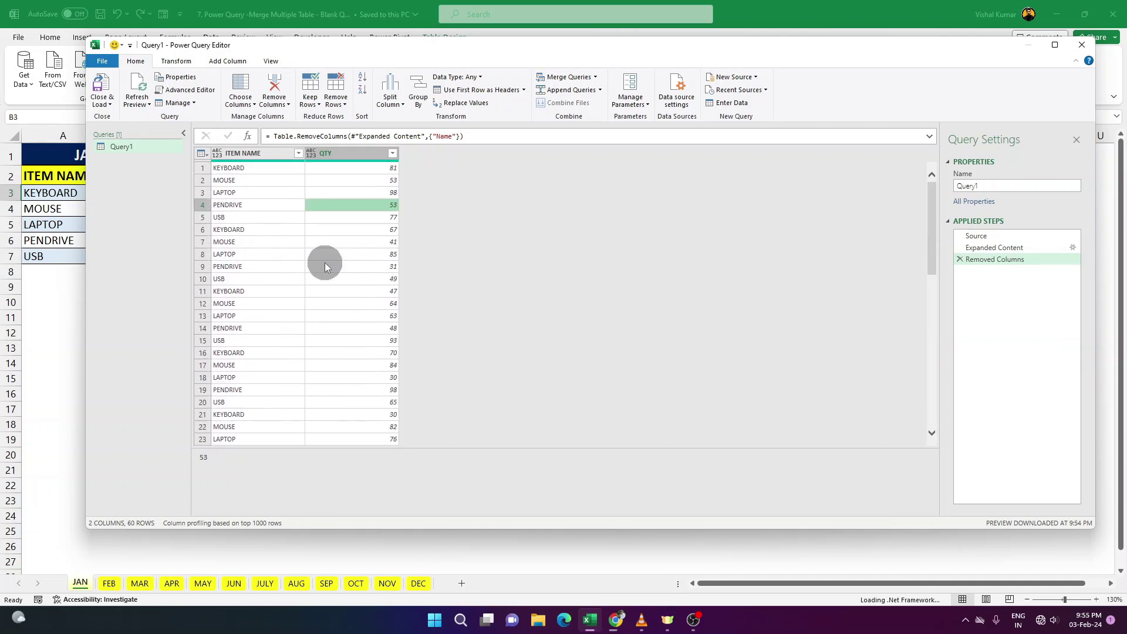
pyautogui.click(104, 103)
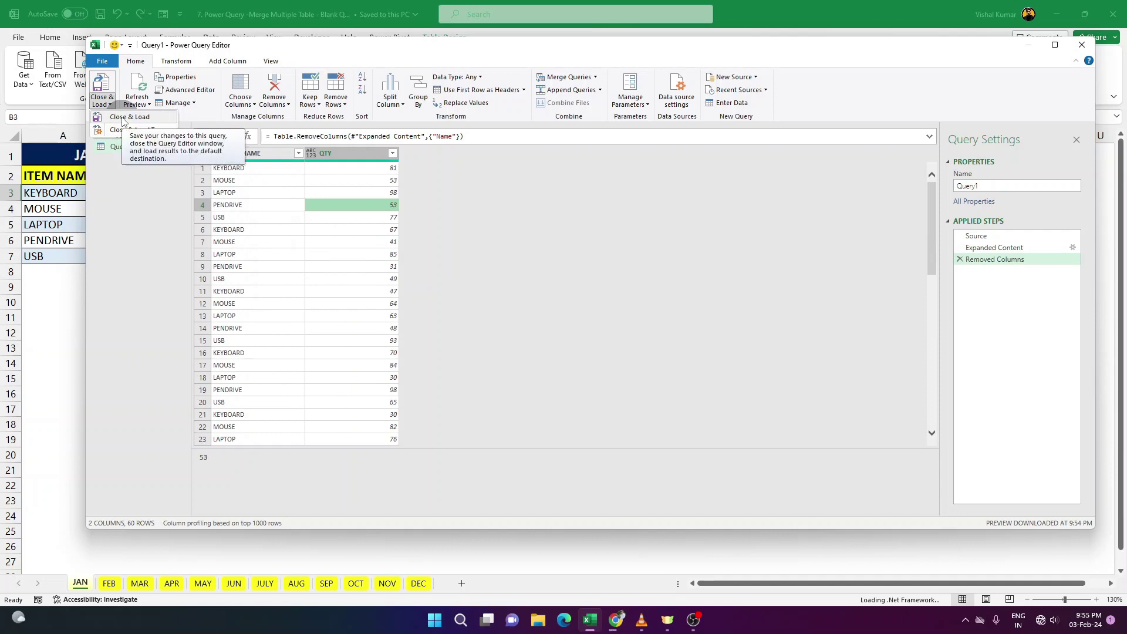
pyautogui.click(124, 118)
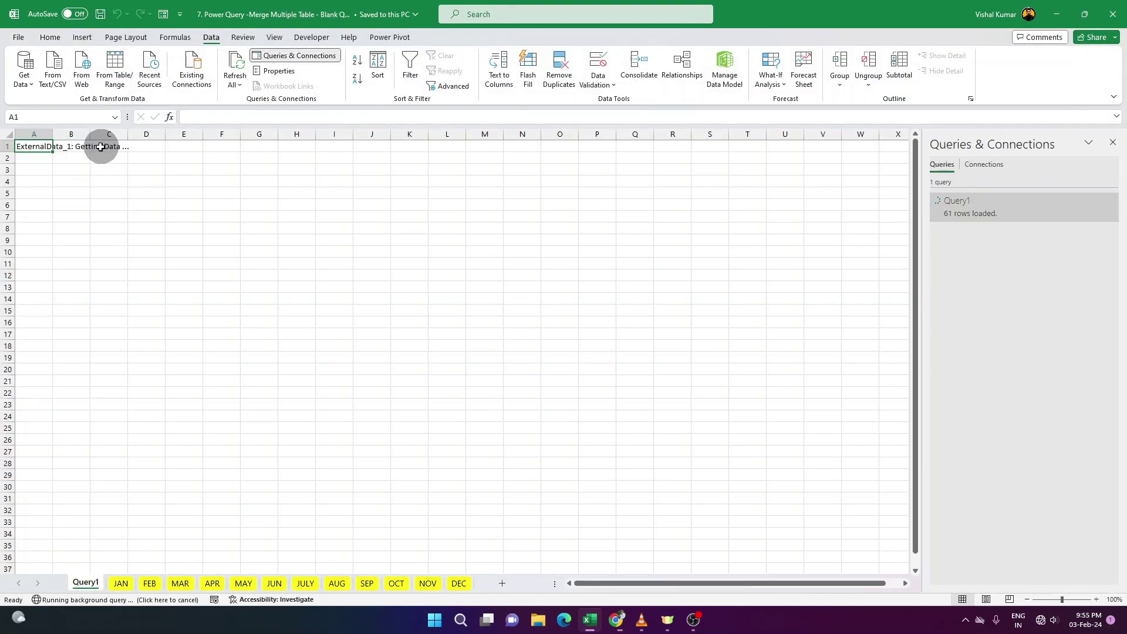
# Inspect values throughout the loaded Query1 table.
pyautogui.moveTo(59, 148)
pyautogui.mouseDown()
pyautogui.moveTo(84, 245)
pyautogui.moveTo(77, 382)
pyautogui.mouseUp()
pyautogui.click(79, 416)
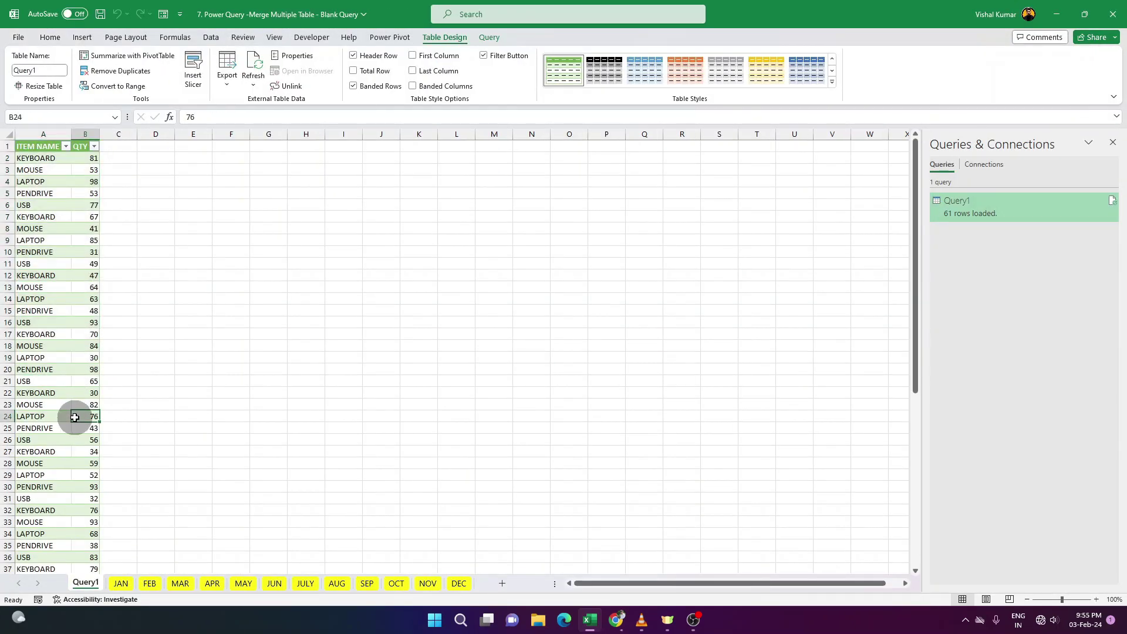
pyautogui.scroll(-6, 78, 416)
pyautogui.click(79, 416)
pyautogui.scroll(-2, 79, 416)
pyautogui.scroll(-4, 80, 408)
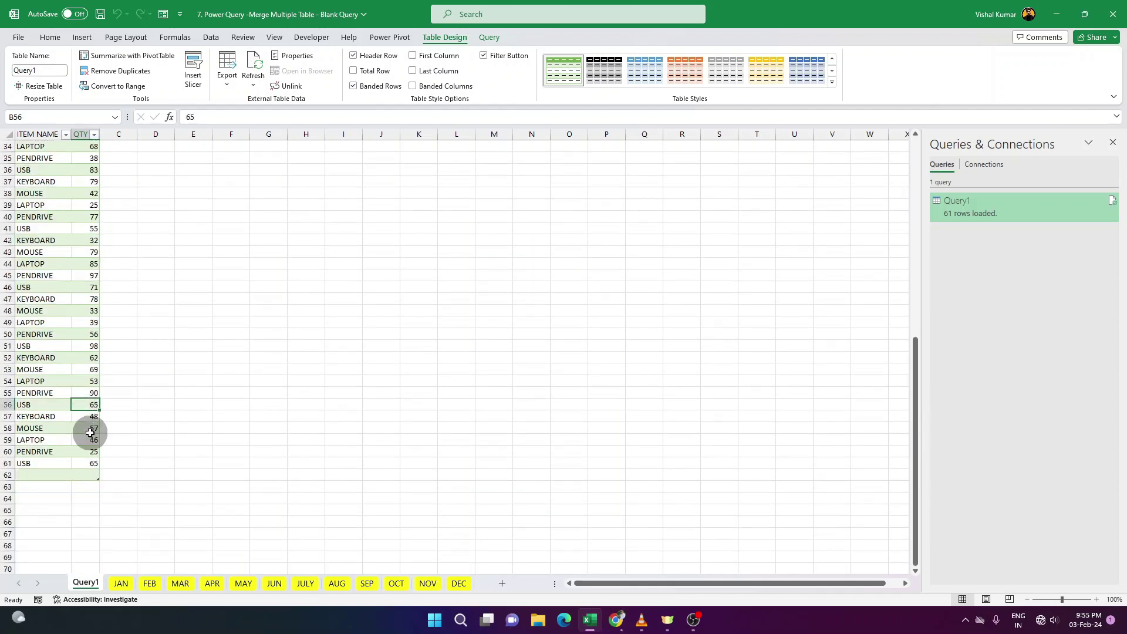
pyautogui.click(85, 435)
pyautogui.scroll(4, 86, 434)
pyautogui.scroll(8, 77, 399)
pyautogui.click(85, 346)
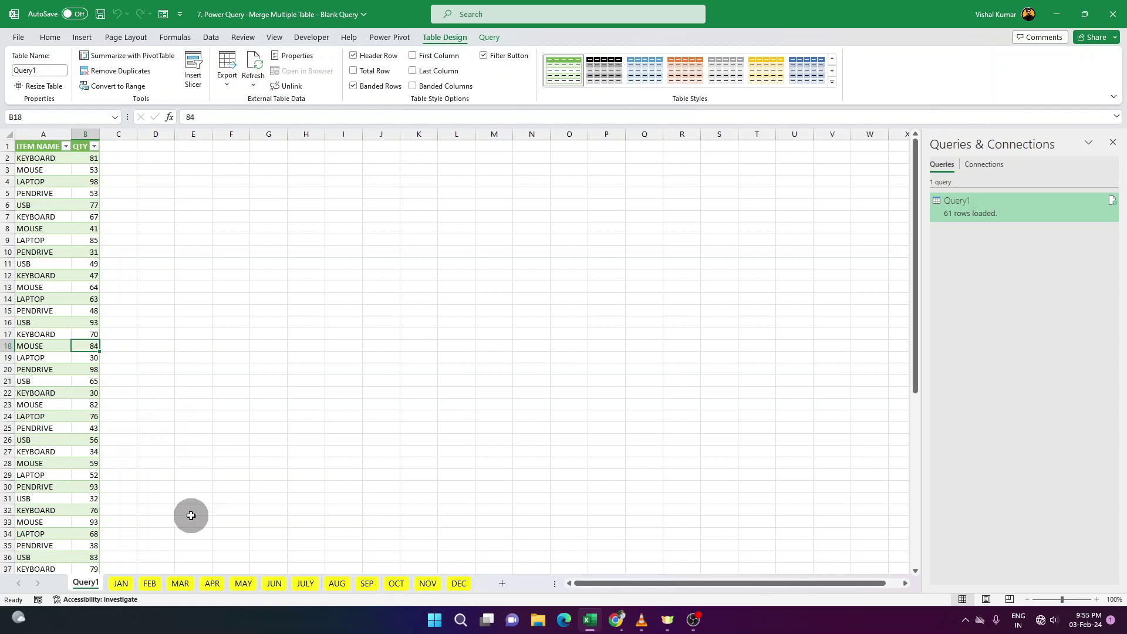
# Change JAN's LAPTOP quantity in B5 from 98 to 100, then return to Query1.
pyautogui.click(121, 583)
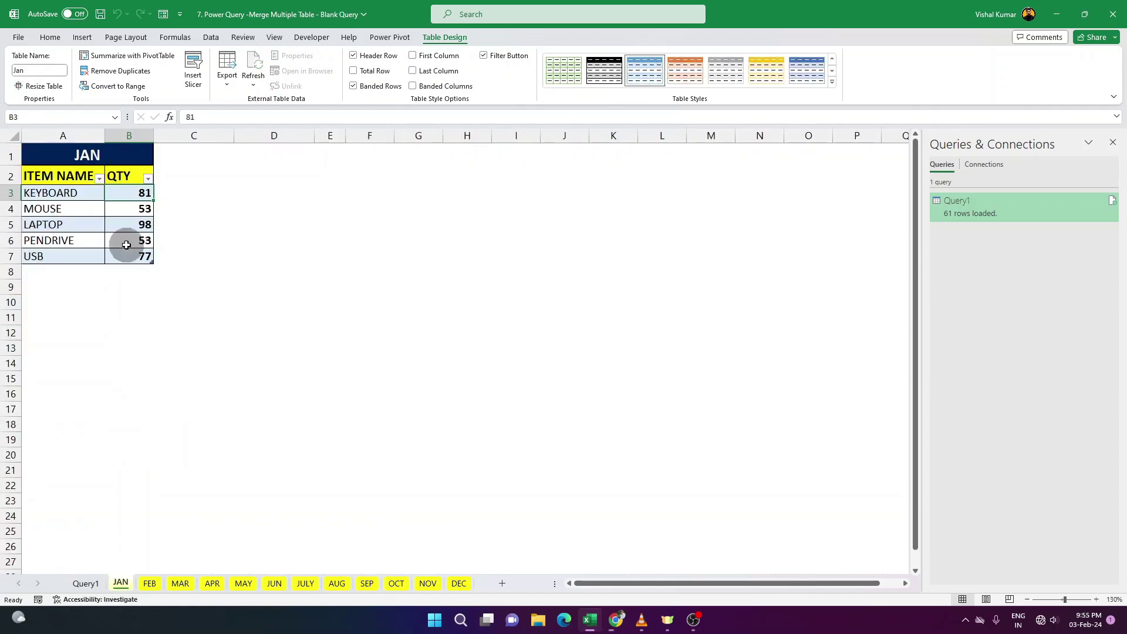
pyautogui.click(143, 220)
pyautogui.press('BackSpace')
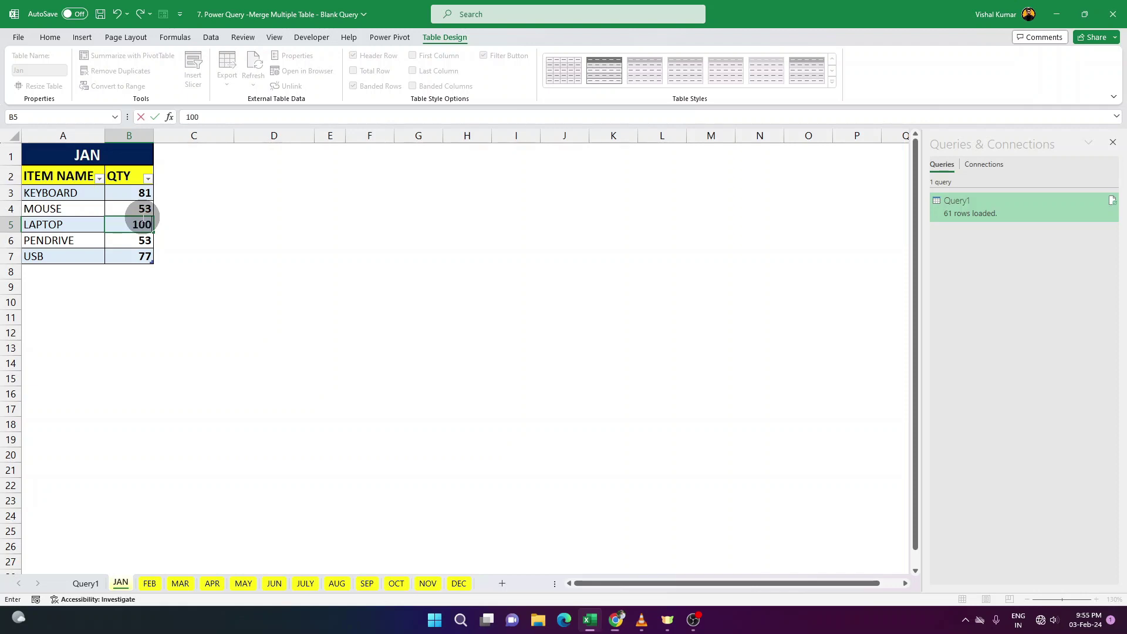
pyautogui.press('Return')
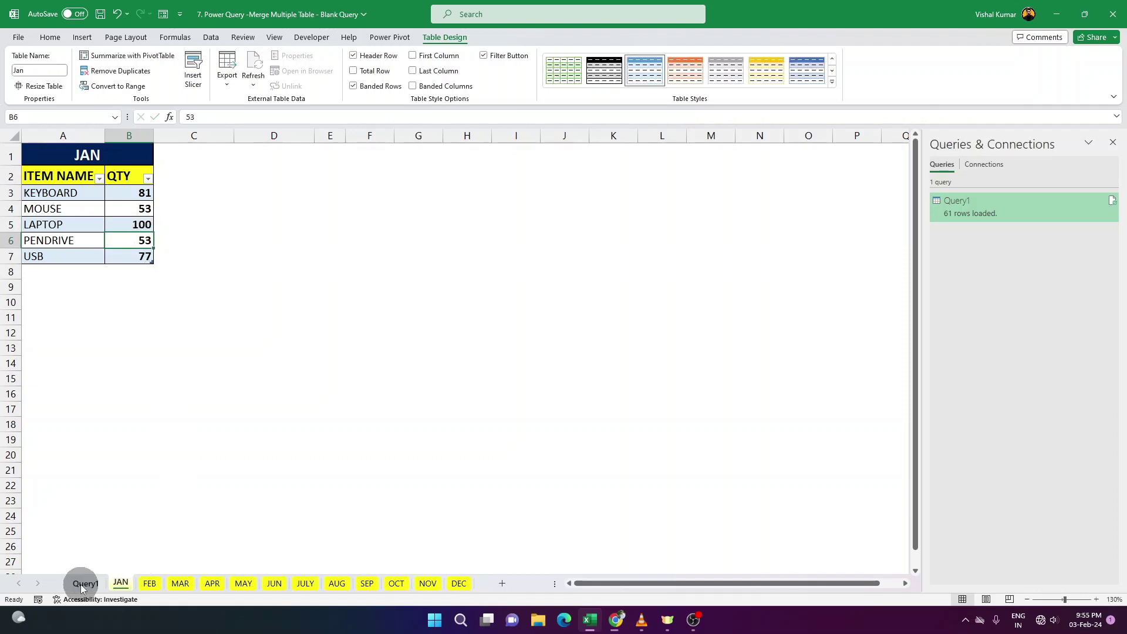
pyautogui.click(82, 583)
# Refresh Query1 twice from Queries & Connections, growing the loaded rows to 181.
pyautogui.click(81, 215)
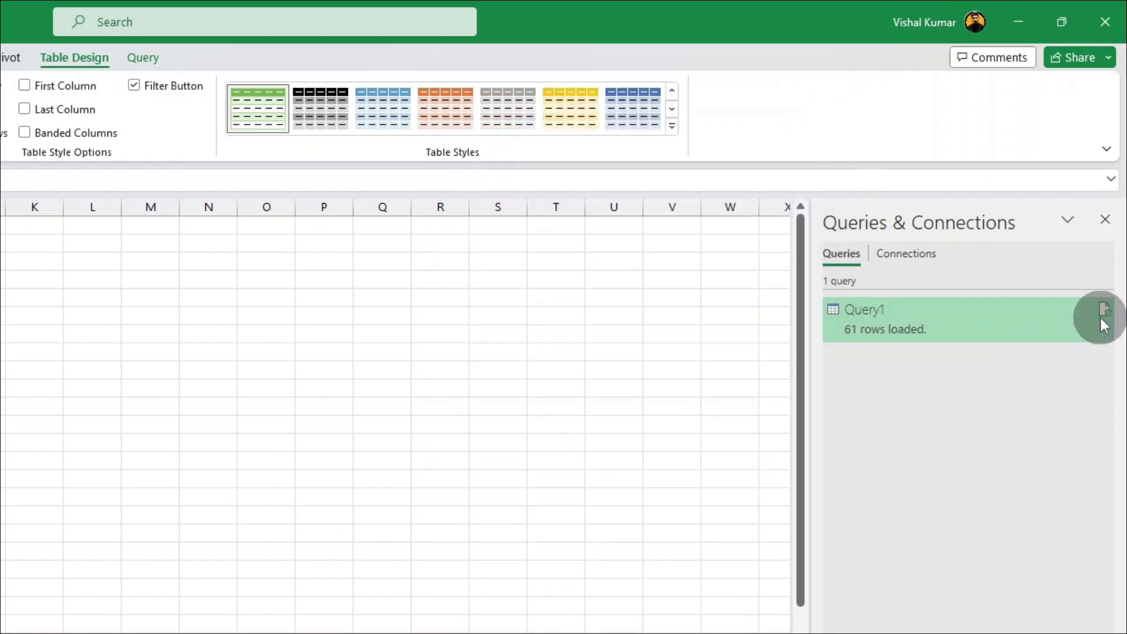
pyautogui.moveTo(1012, 206)
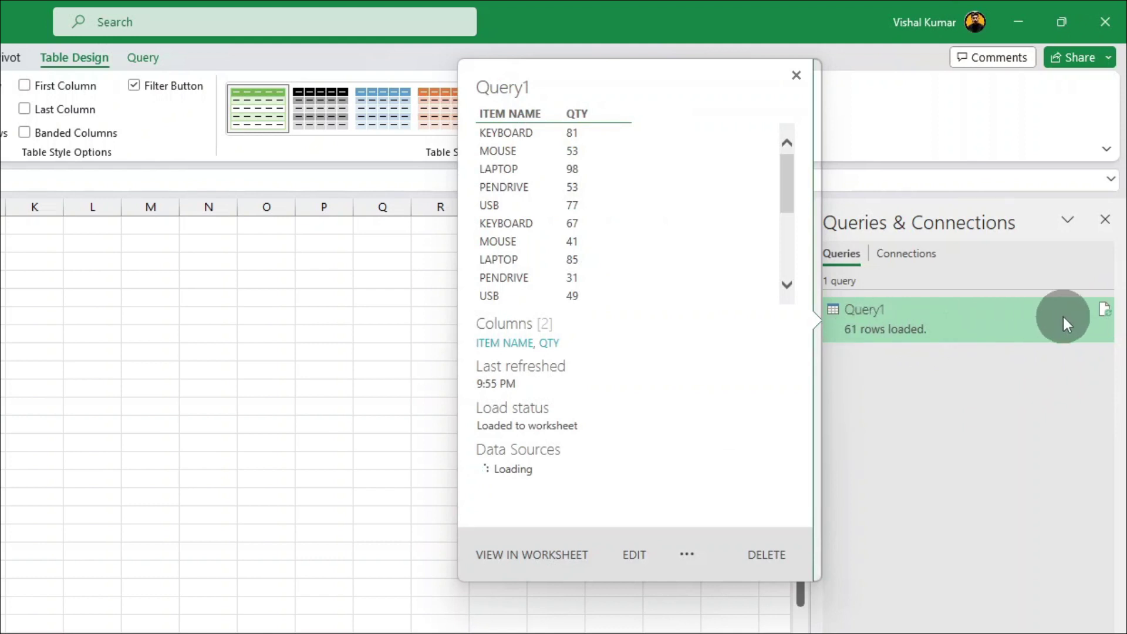
pyautogui.click(1103, 309)
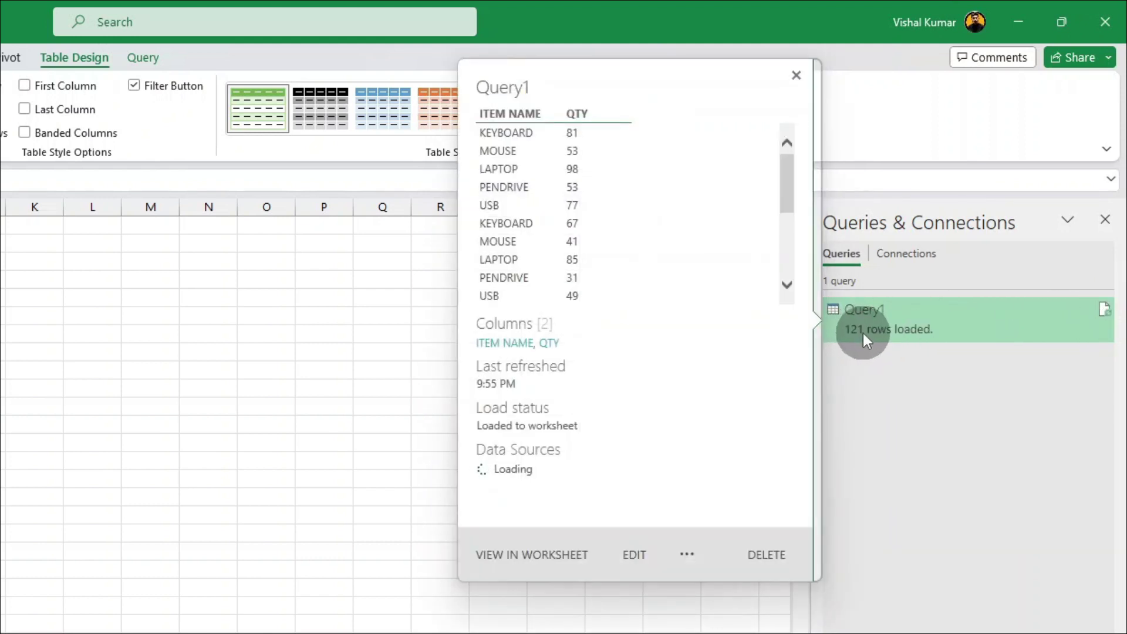
pyautogui.click(1104, 309)
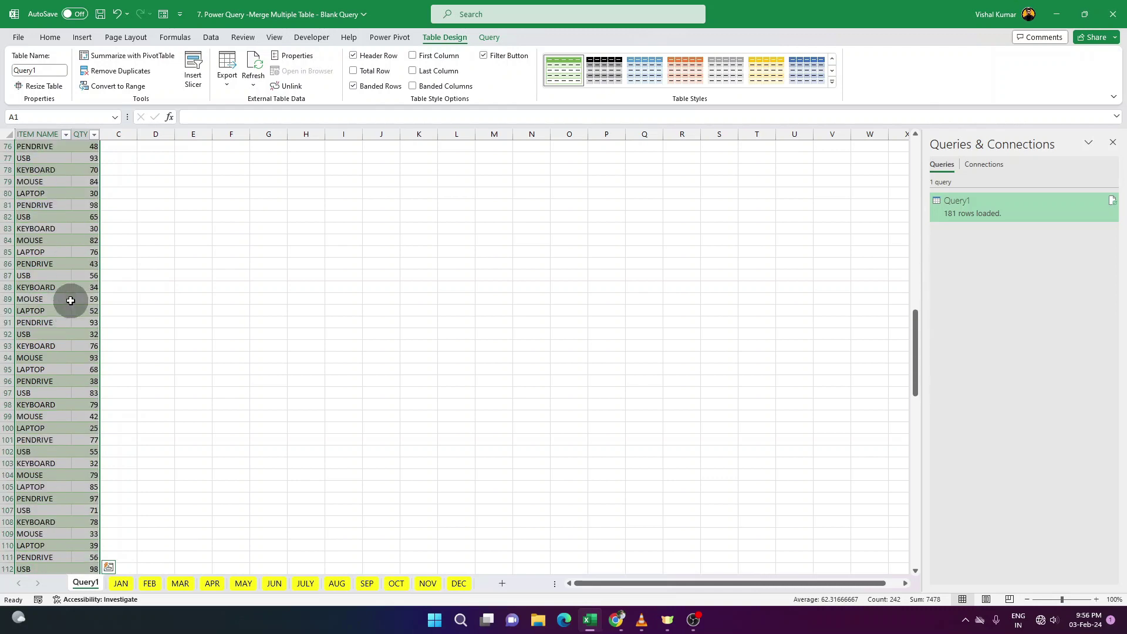
pyautogui.scroll(-15, 69, 300)
pyautogui.click(69, 299)
pyautogui.scroll(10, 69, 300)
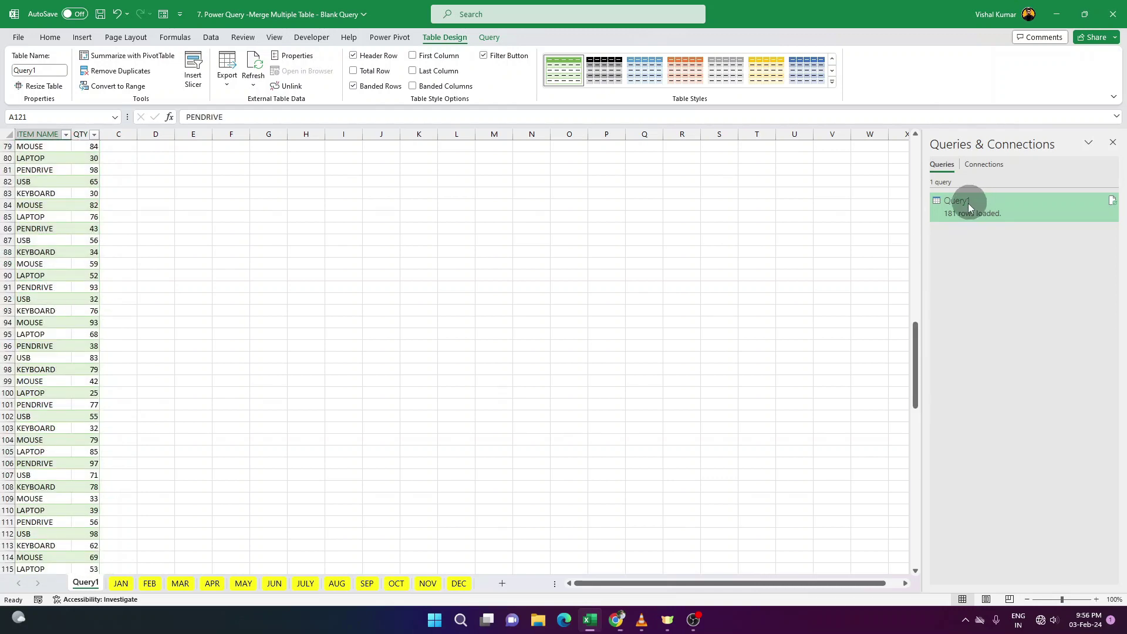
# Reopen Query1 in Power Query Editor and review its Excel.CurrentWorkbook() source step.
pyautogui.doubleClick(968, 207)
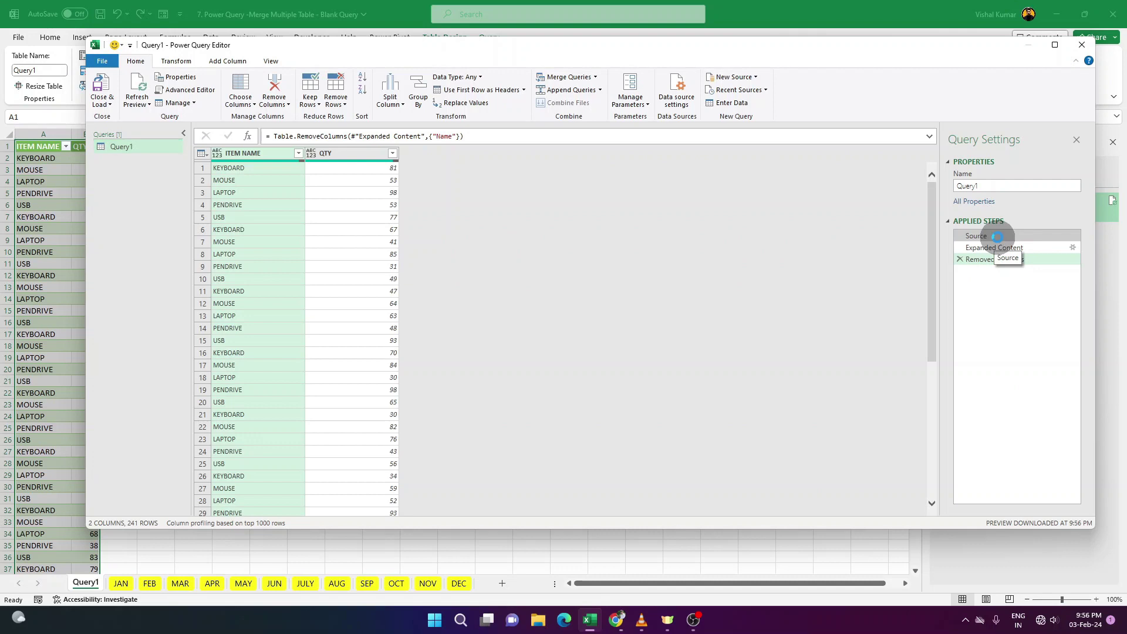
pyautogui.click(998, 237)
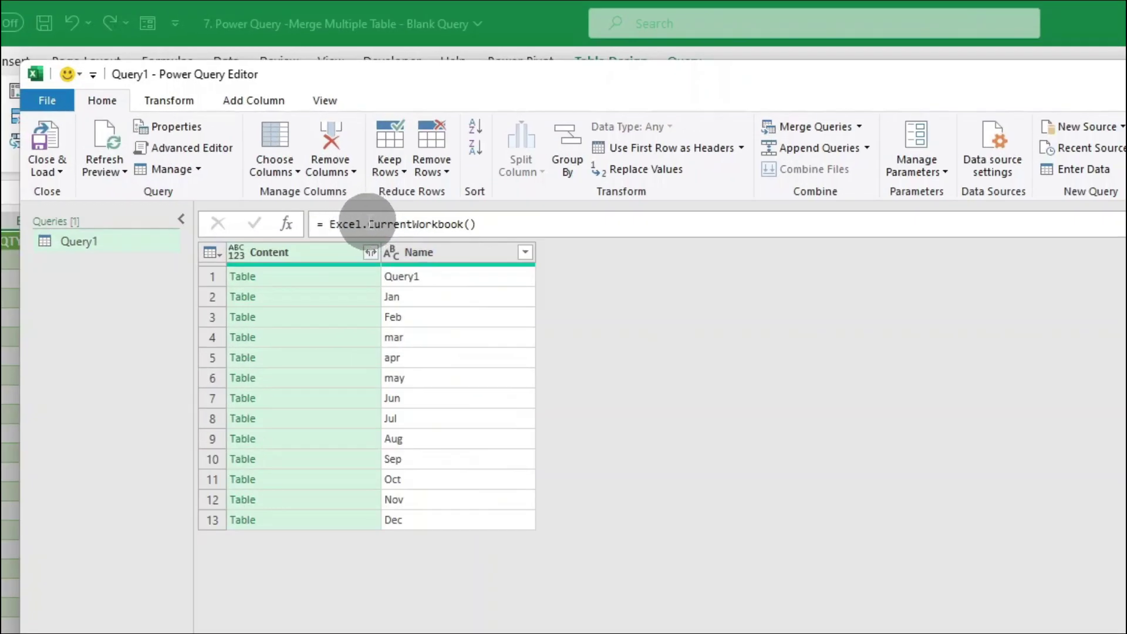
pyautogui.moveTo(368, 223); pyautogui.dragTo(464, 224)
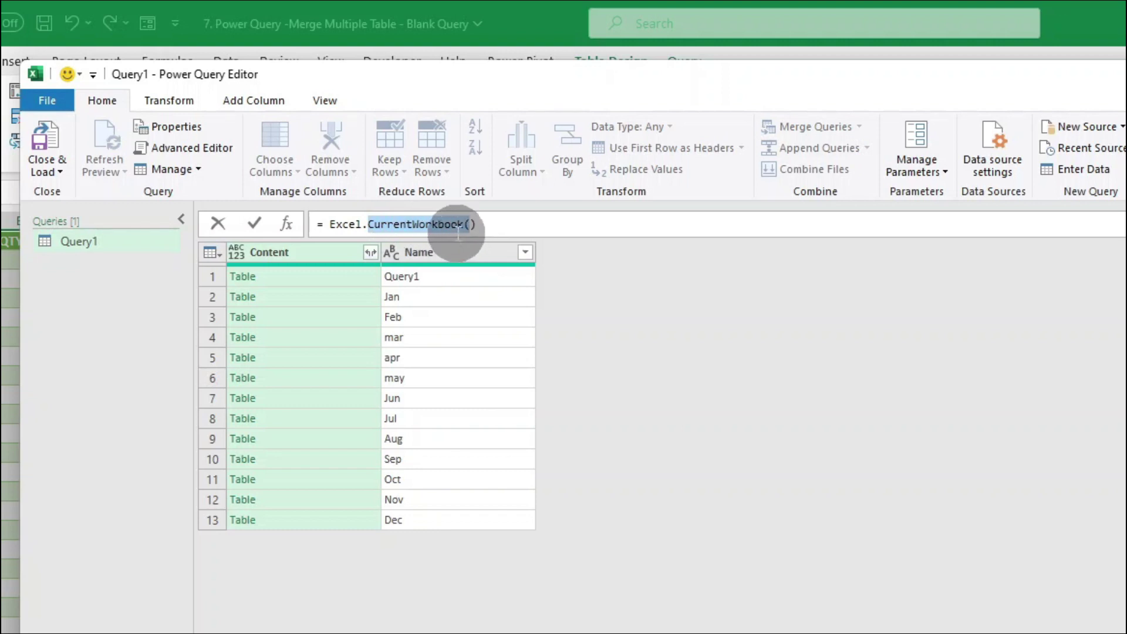
pyautogui.click(420, 297)
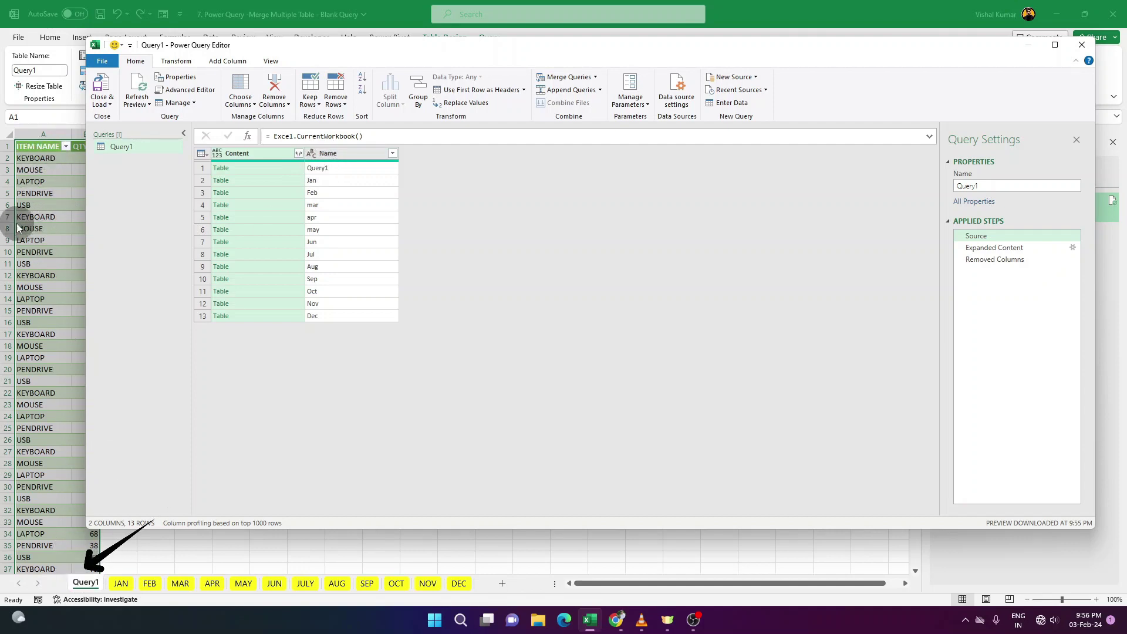
# Filter the Name column to exclude Query1, keeping Jan–Dec, and load it back.
pyautogui.click(323, 170)
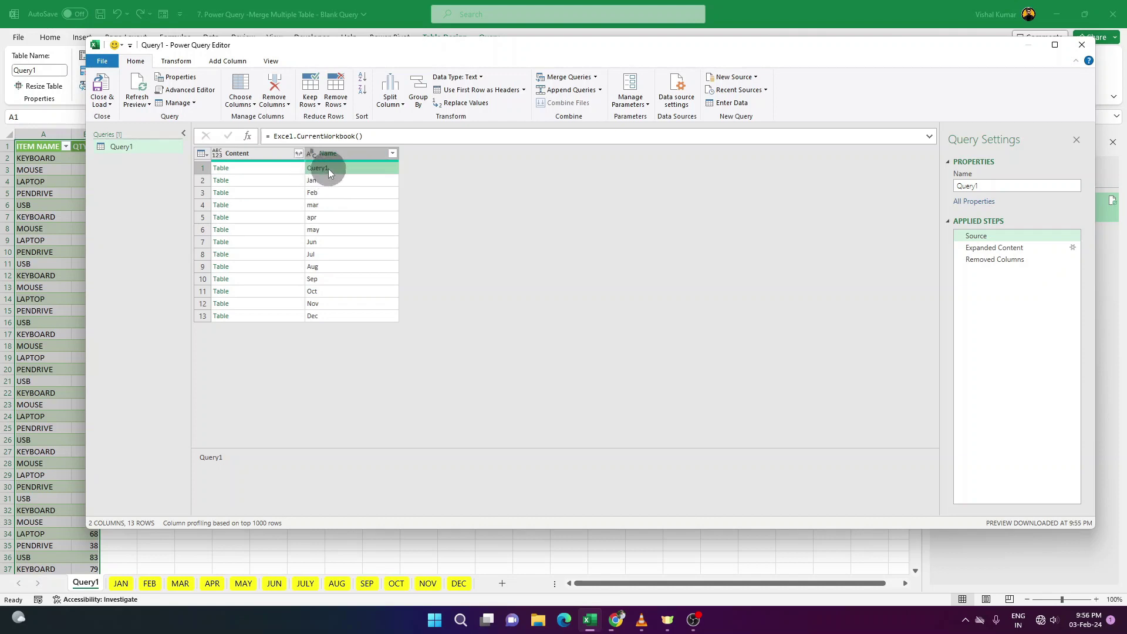
pyautogui.click(392, 153)
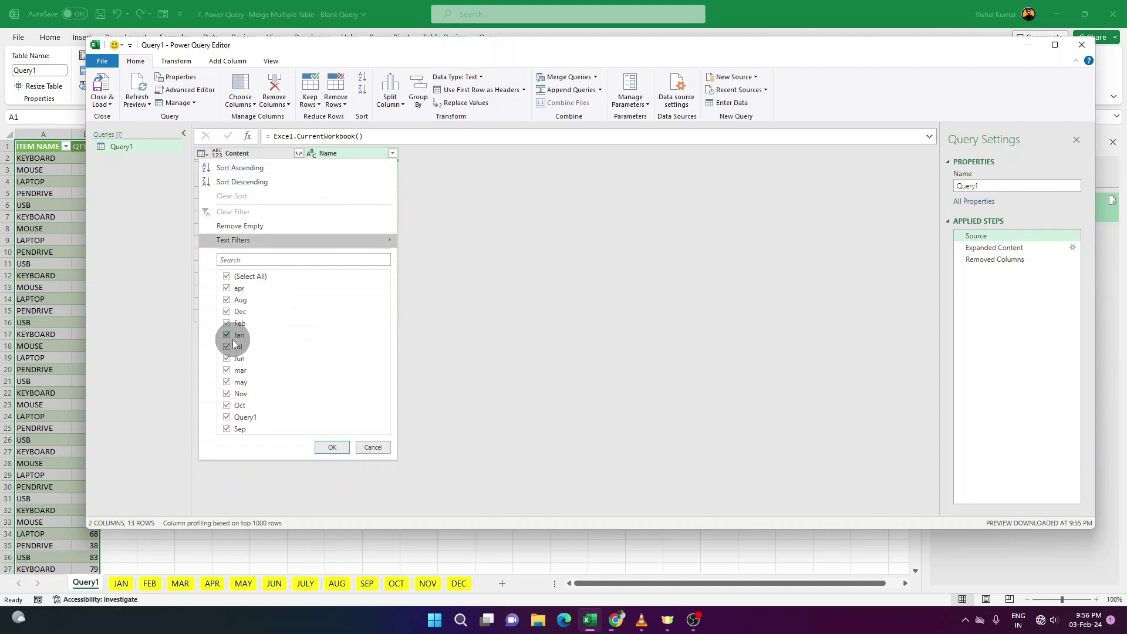
pyautogui.click(227, 417)
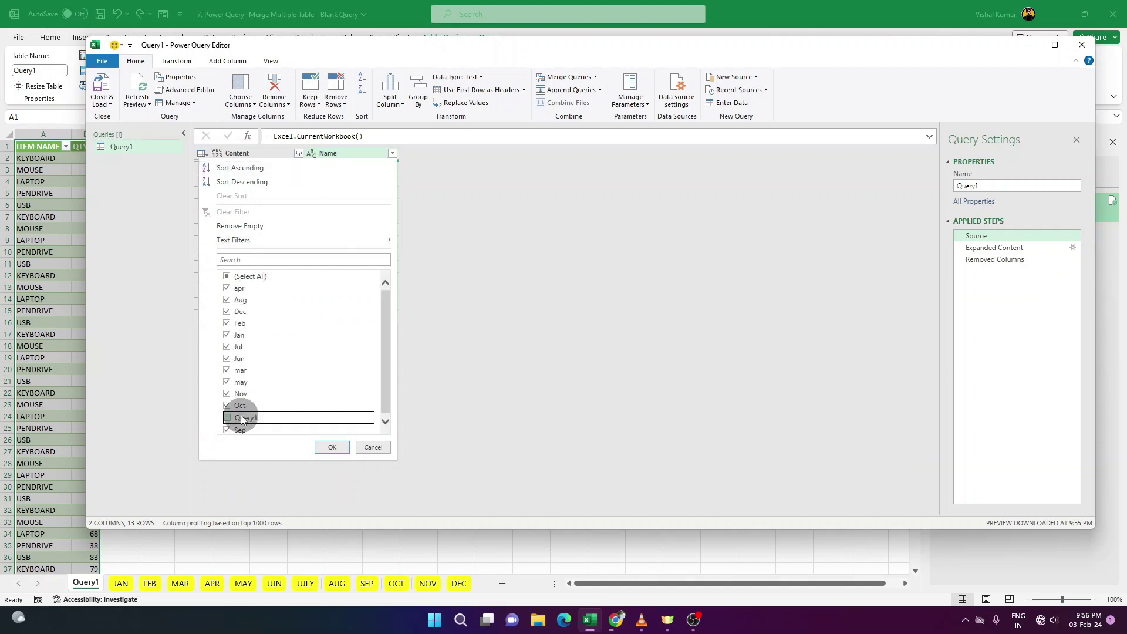
pyautogui.click(332, 446)
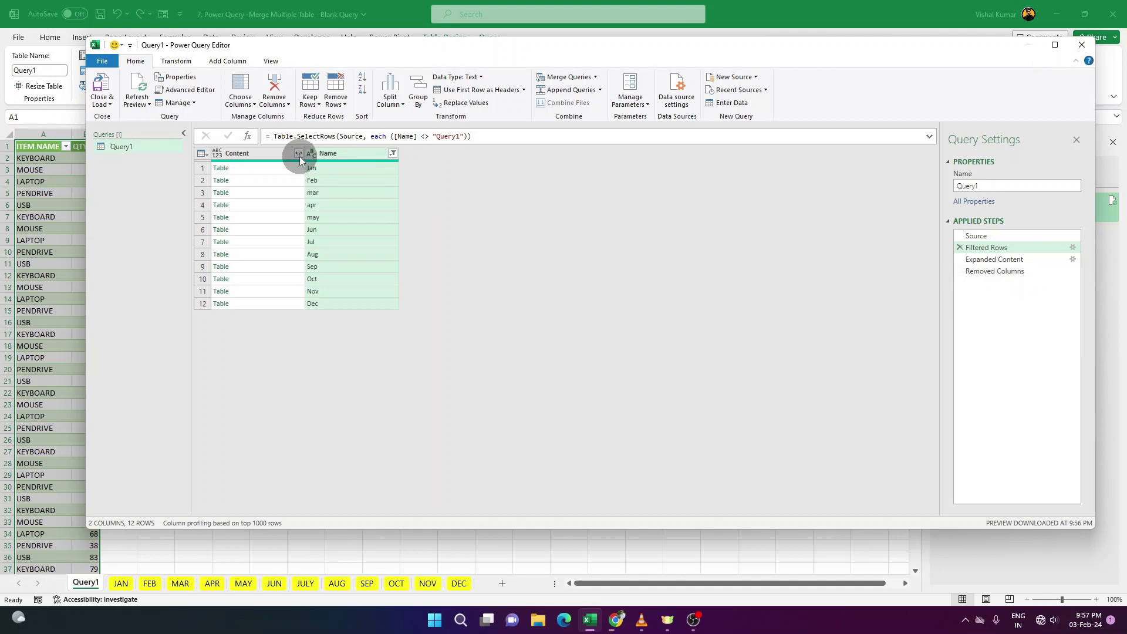
pyautogui.click(101, 104)
# Finish loading the filtered query, then enter 500 as JAN's LAPTOP quantity in B5.
pyautogui.click(117, 115)
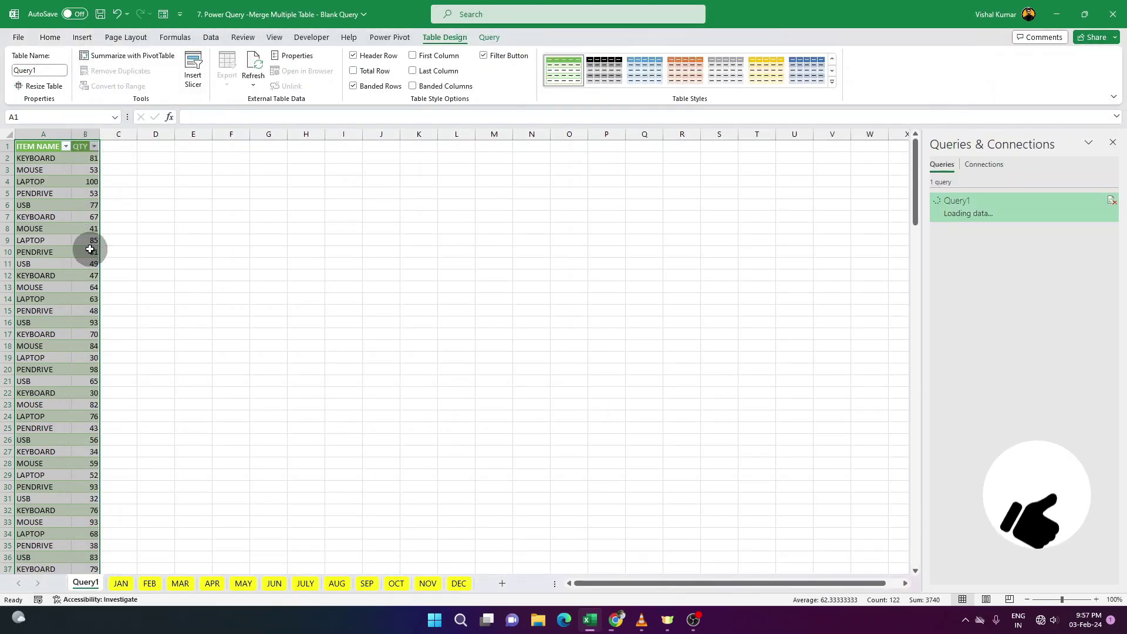
pyautogui.click(119, 584)
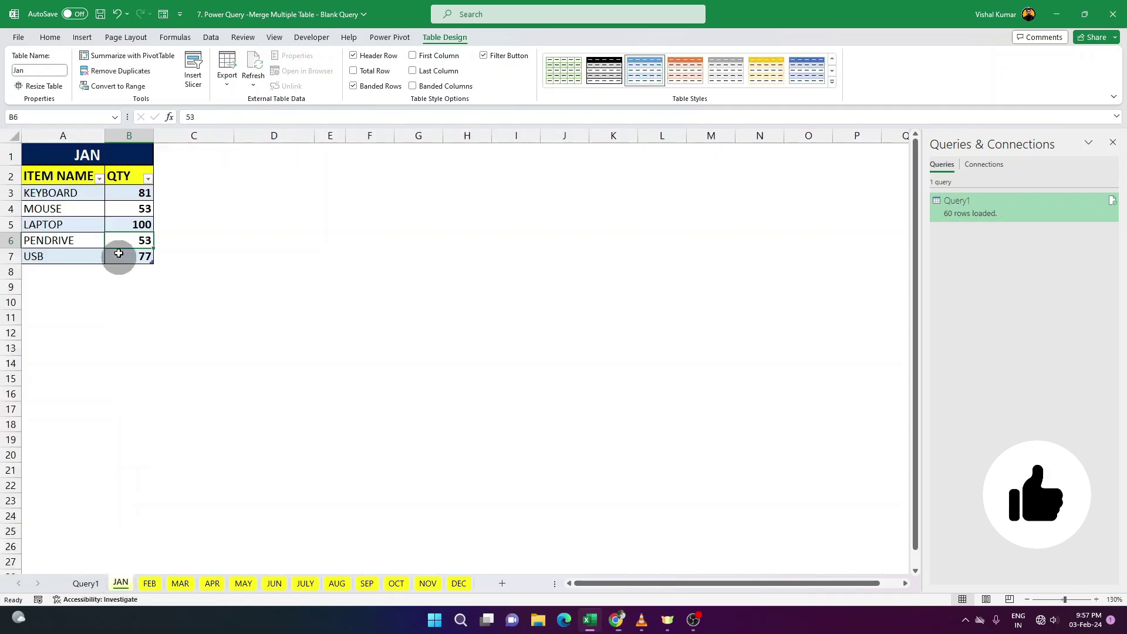
pyautogui.click(137, 224)
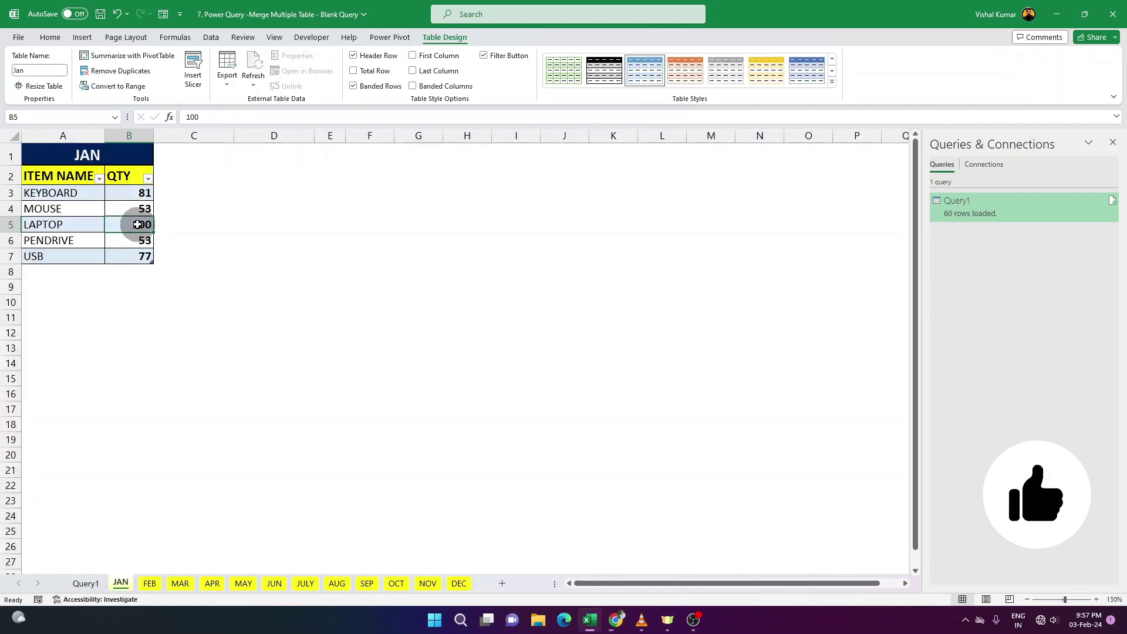
pyautogui.write('50')
pyautogui.press('Return')
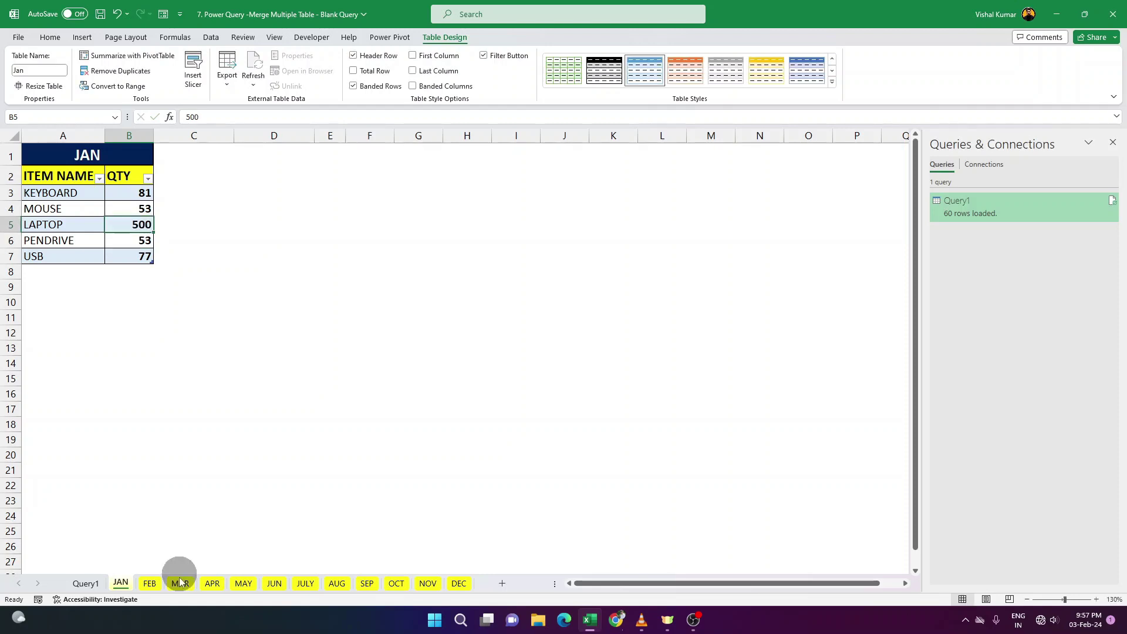
# Refresh Query1 and confirm the LAPTOP quantity reads 500 across 60 rows.
pyautogui.click(86, 583)
pyautogui.click(88, 206)
pyautogui.click(88, 181)
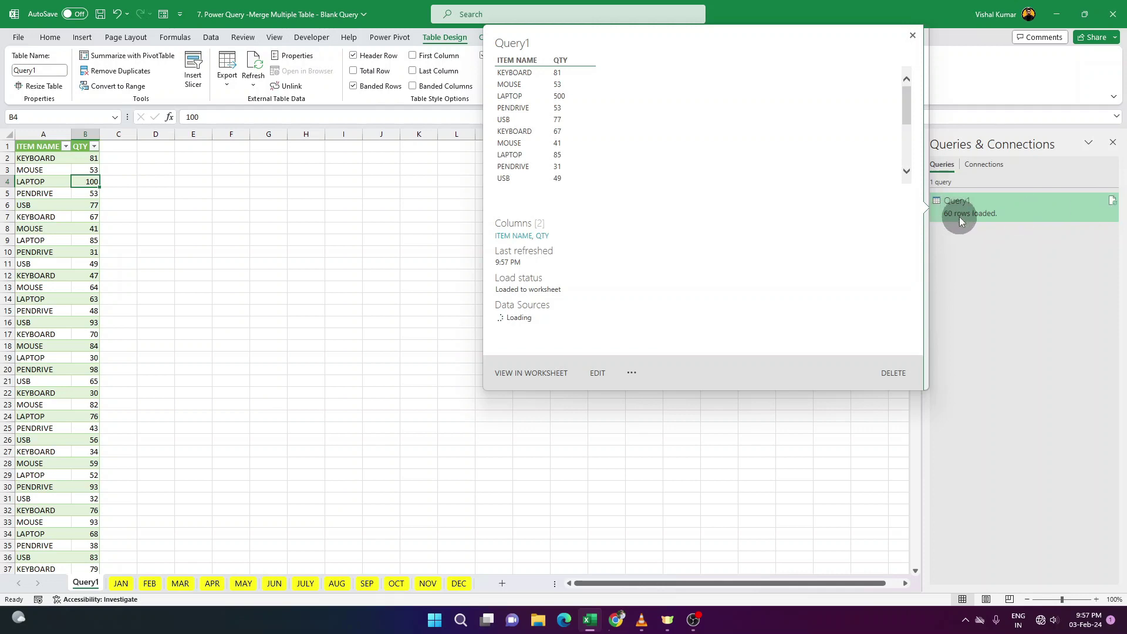
pyautogui.click(1113, 202)
pyautogui.moveTo(1013, 206)
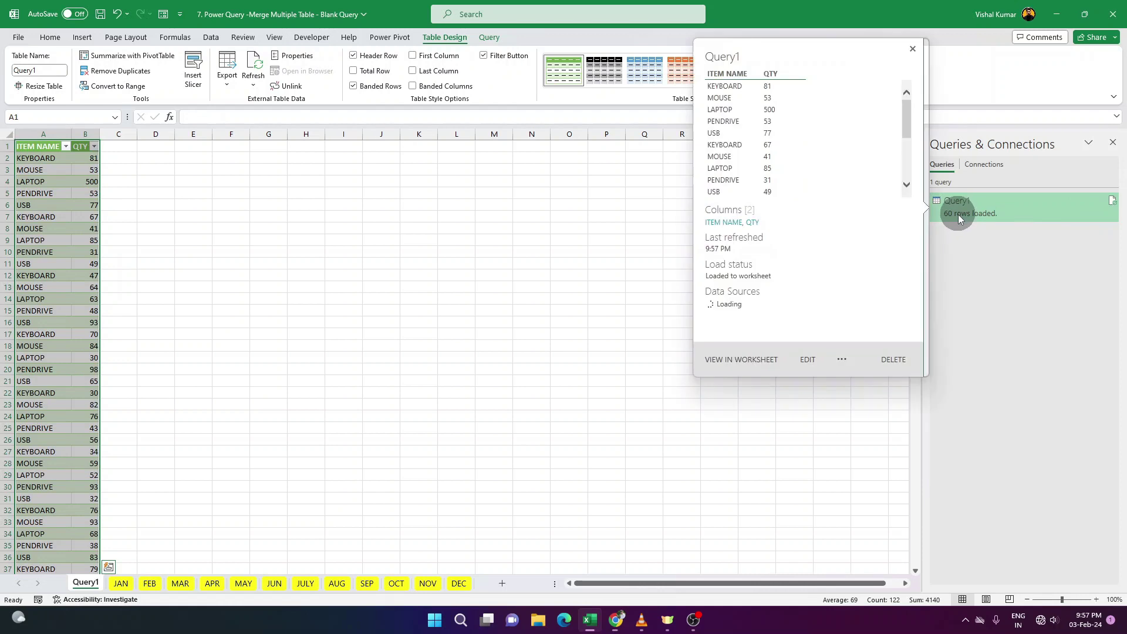
pyautogui.click(91, 183)
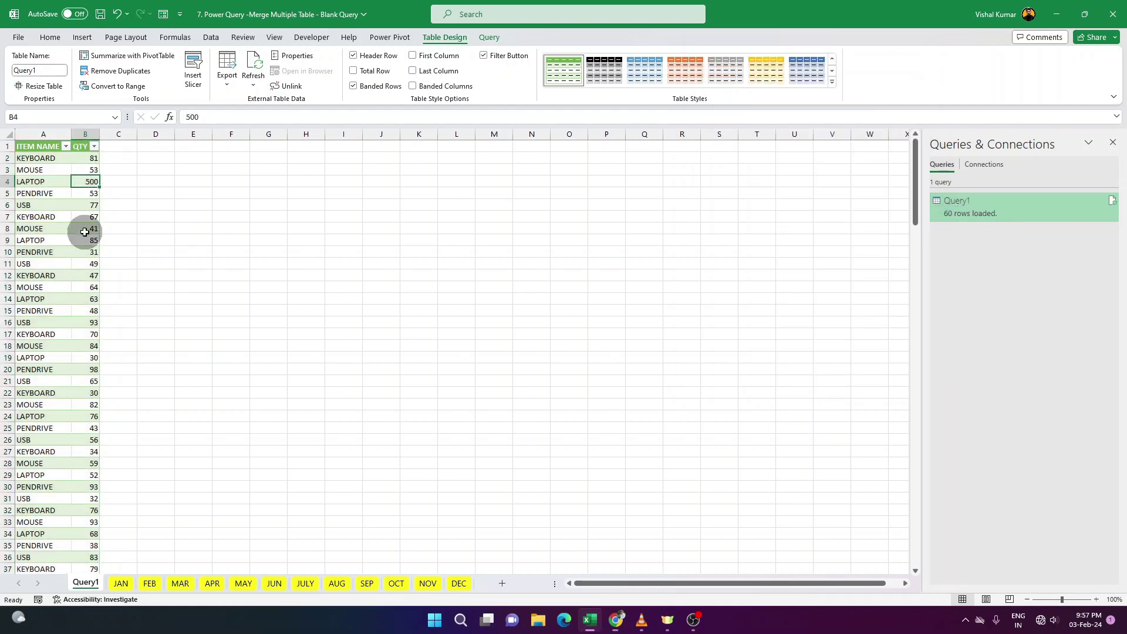
pyautogui.scroll(-11, 80, 311)
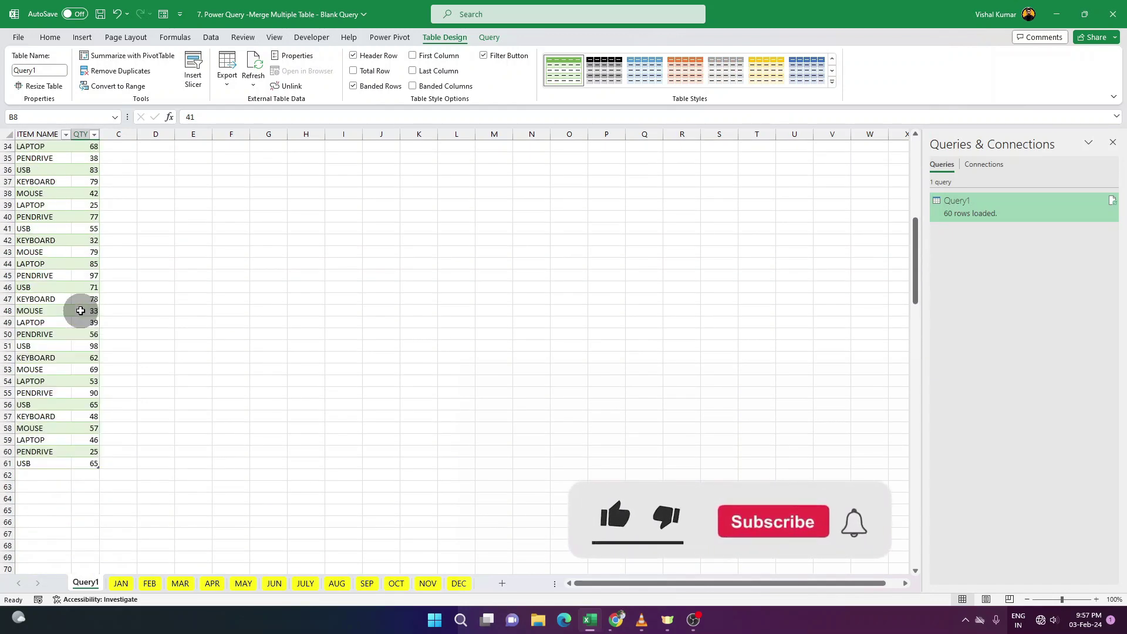
pyautogui.scroll(11, 81, 311)
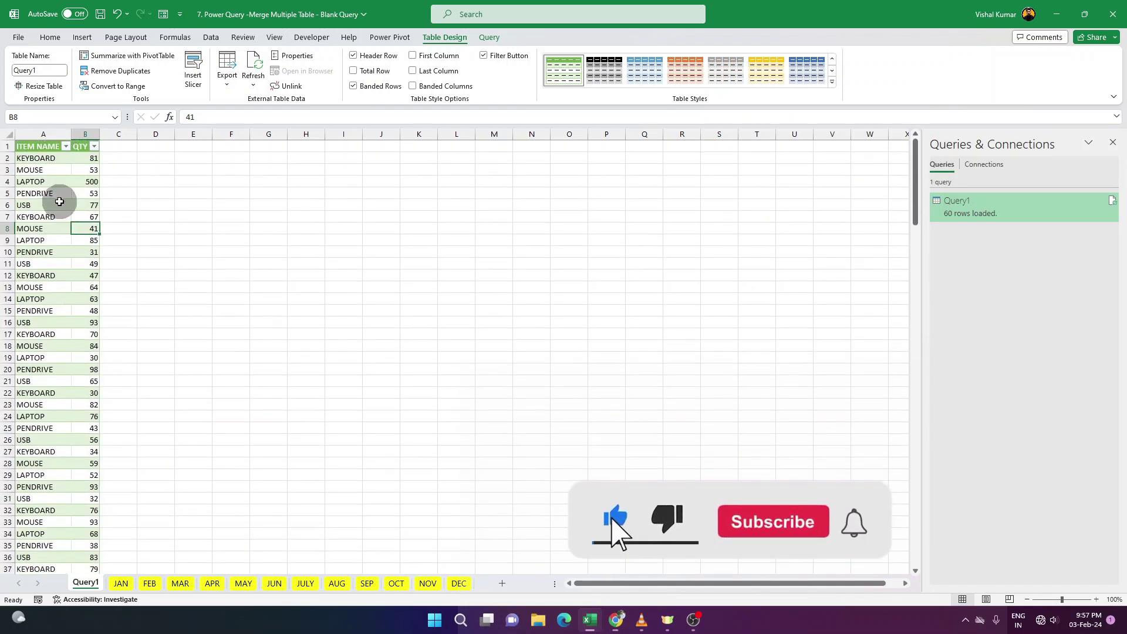
# Insert a PivotTable at Query1!$D$2 summing QTY by ITEM NAME.
pyautogui.click(82, 37)
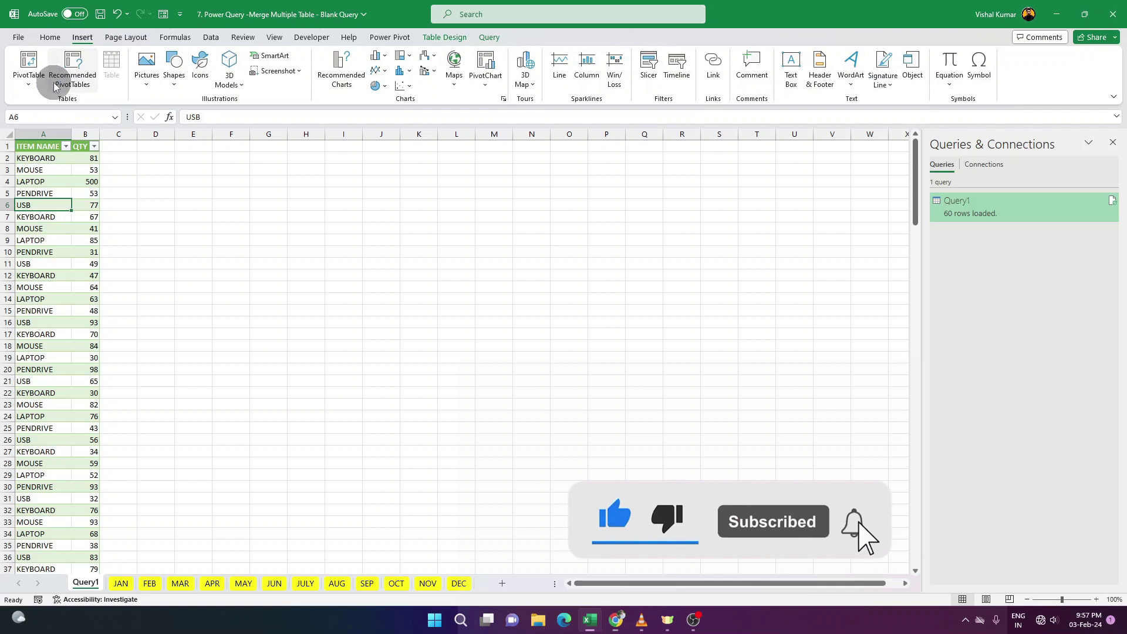
pyautogui.click(33, 82)
pyautogui.click(63, 102)
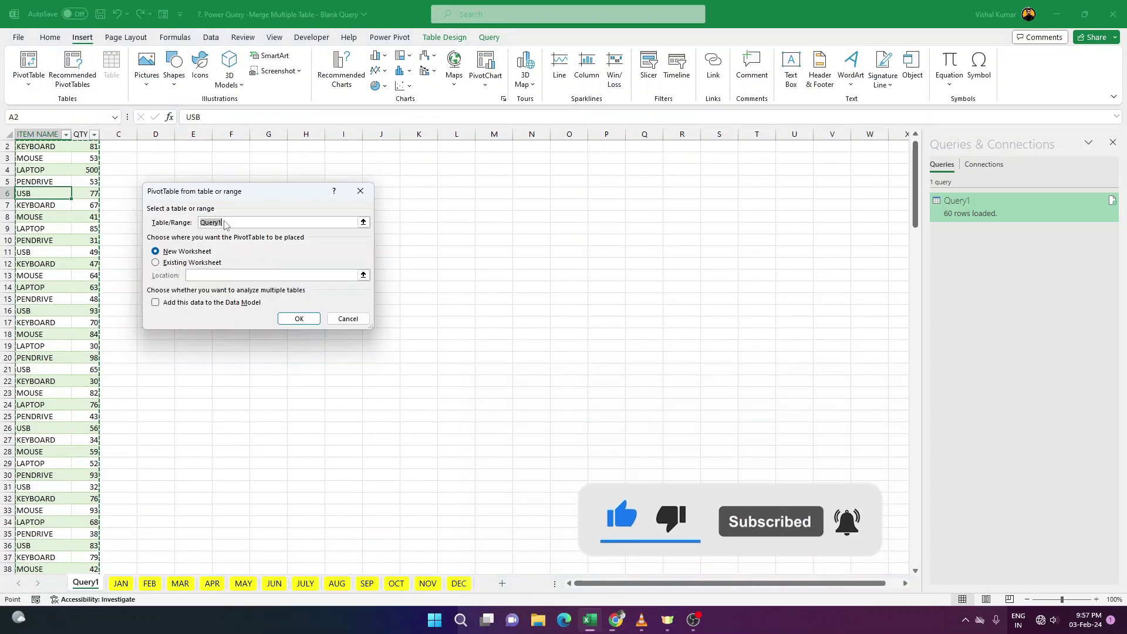
pyautogui.click(202, 276)
pyautogui.click(159, 136)
pyautogui.click(157, 146)
pyautogui.click(300, 319)
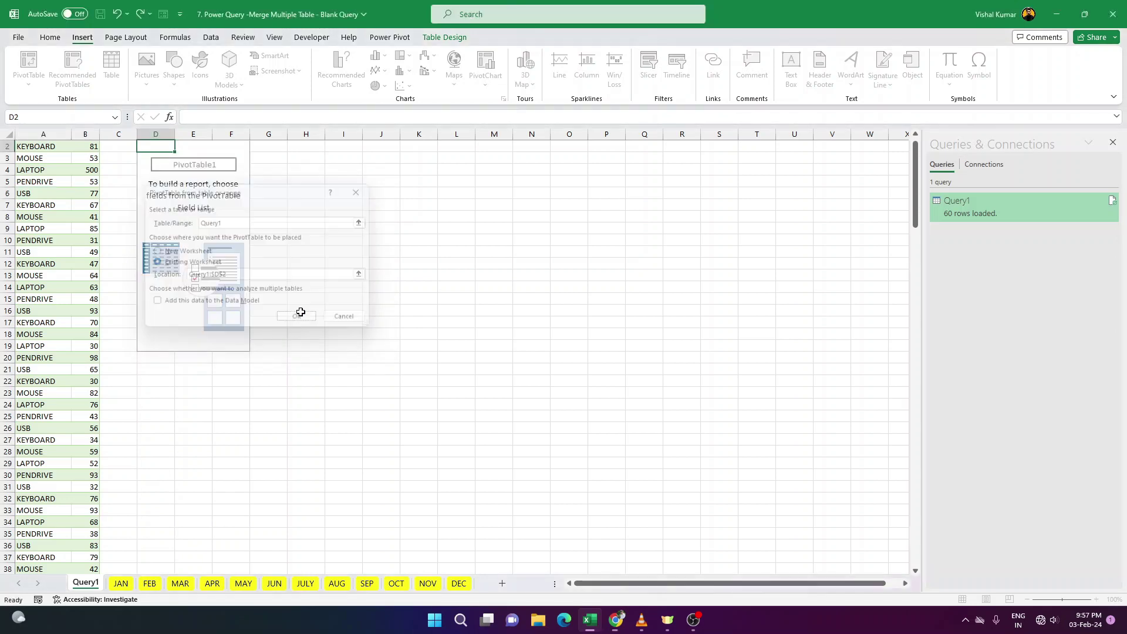
pyautogui.click(913, 223)
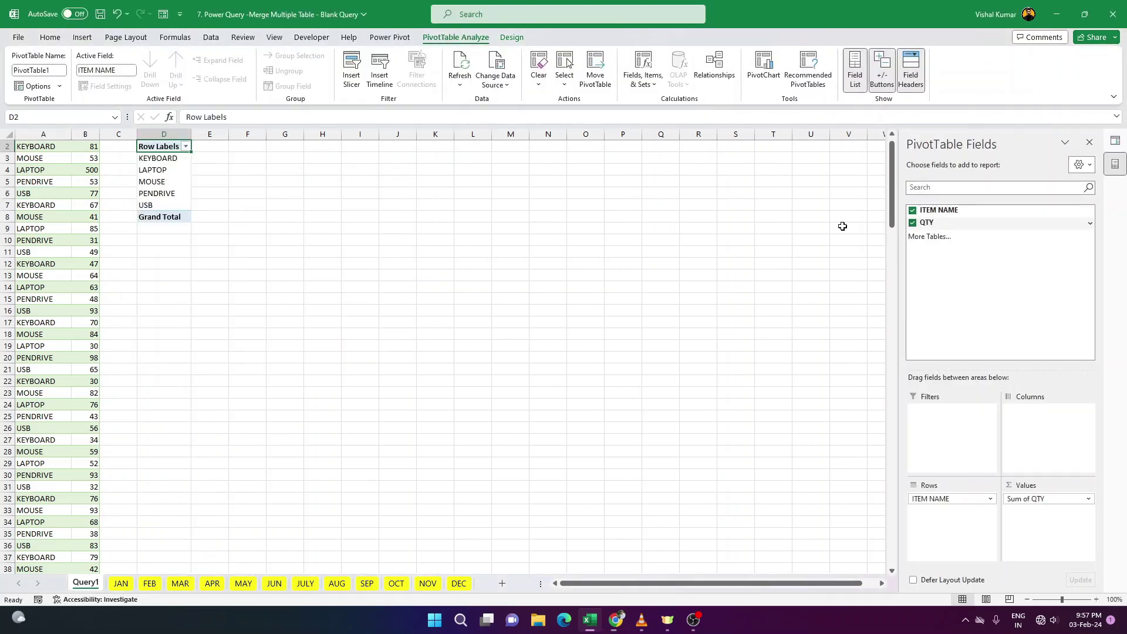
# Check the item totals: KEYBOARD 704, MOUSE 756, PENDRIVE 749, LAPTOP 1122.
pyautogui.moveTo(162, 159); pyautogui.dragTo(228, 205)
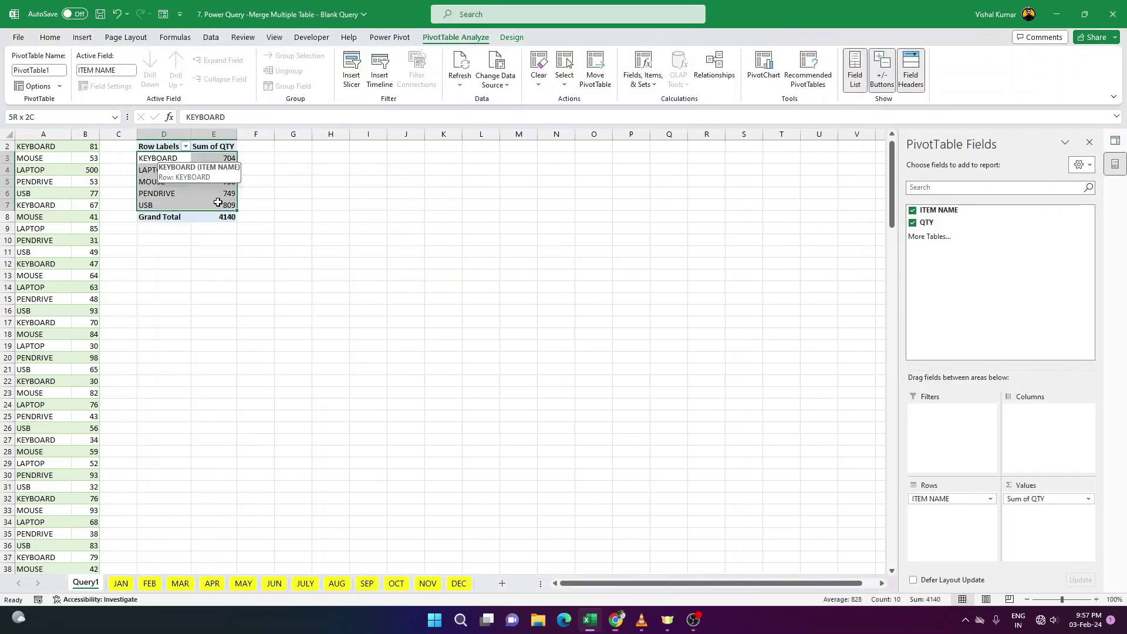
pyautogui.click(229, 159)
pyautogui.click(230, 183)
pyautogui.moveTo(173, 160)
pyautogui.mouseDown()
pyautogui.moveTo(223, 159)
pyautogui.moveTo(211, 172)
pyautogui.moveTo(229, 183)
pyautogui.mouseUp()
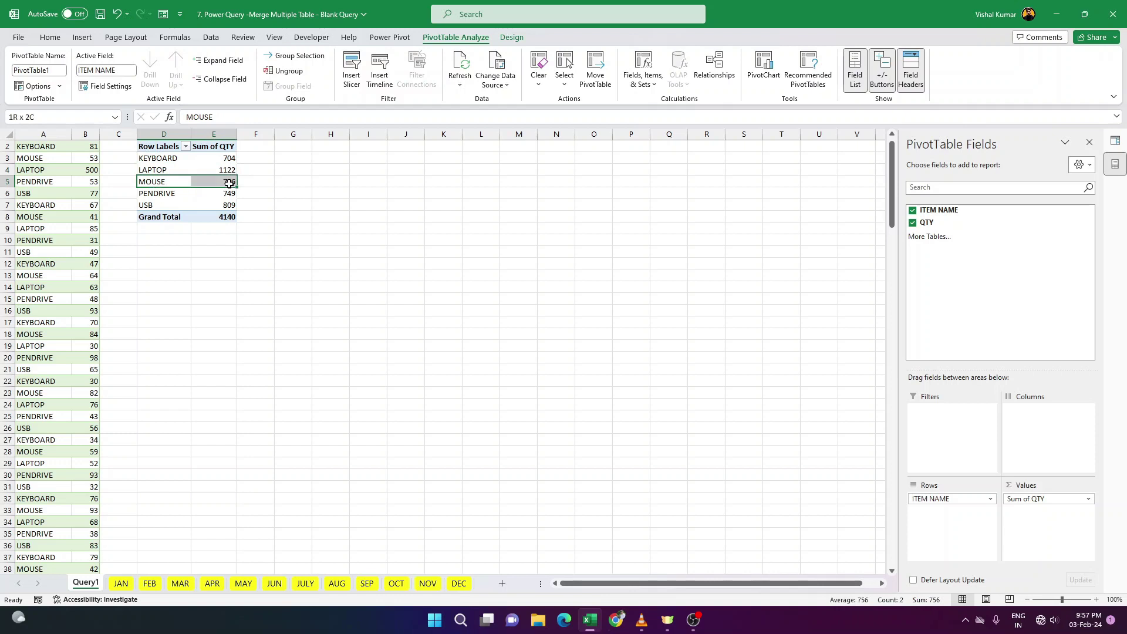
pyautogui.click(179, 197)
pyautogui.moveTo(172, 206); pyautogui.dragTo(226, 206)
pyautogui.click(228, 195)
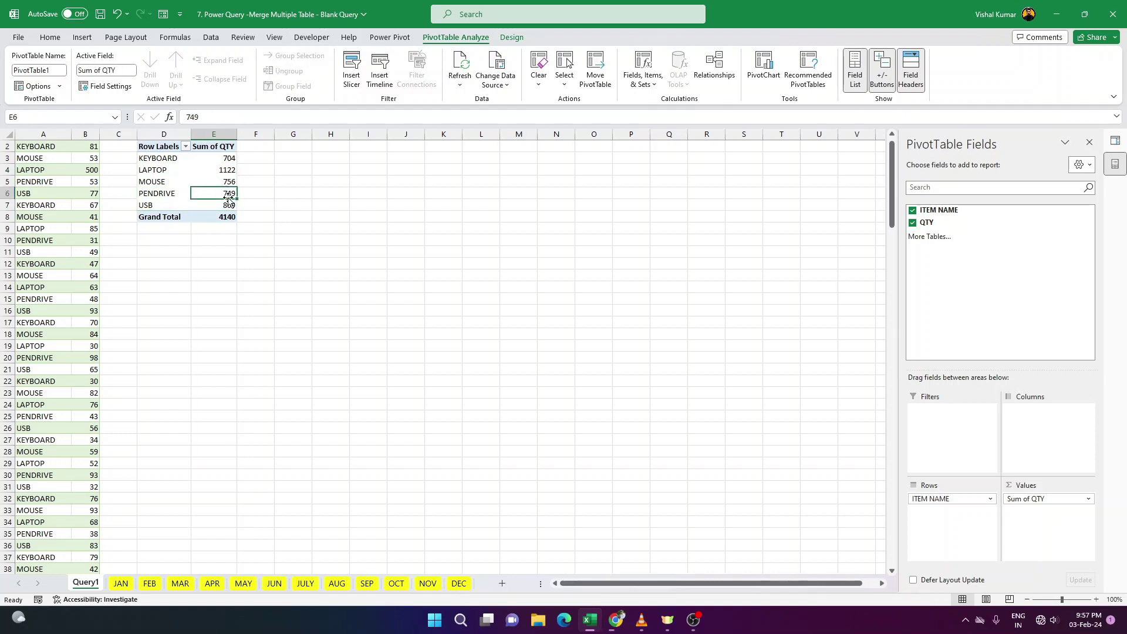